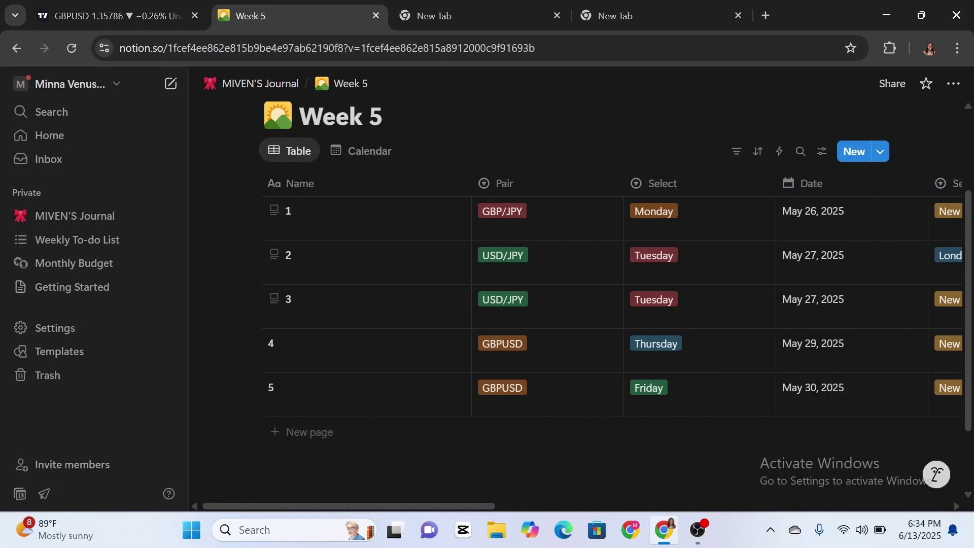
left_click(765, 15)
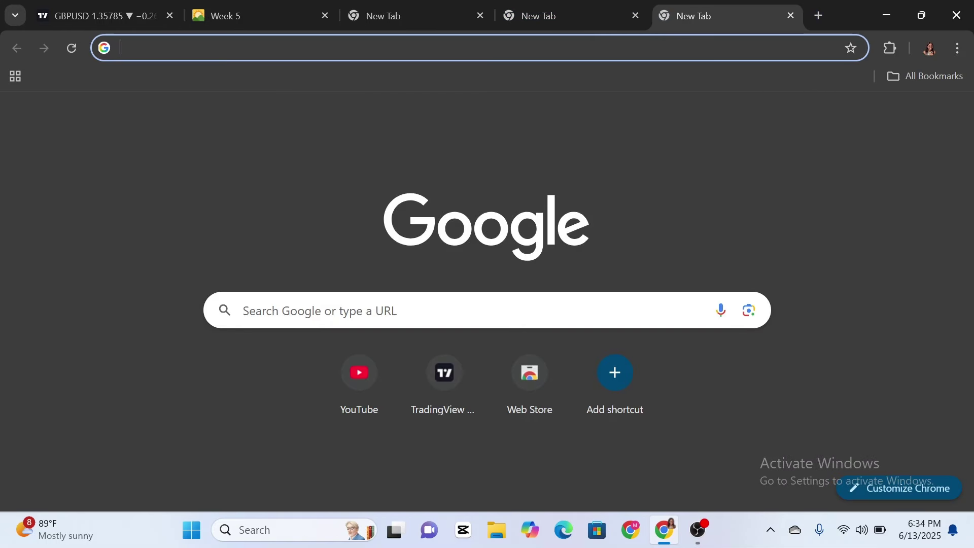
type("NO")
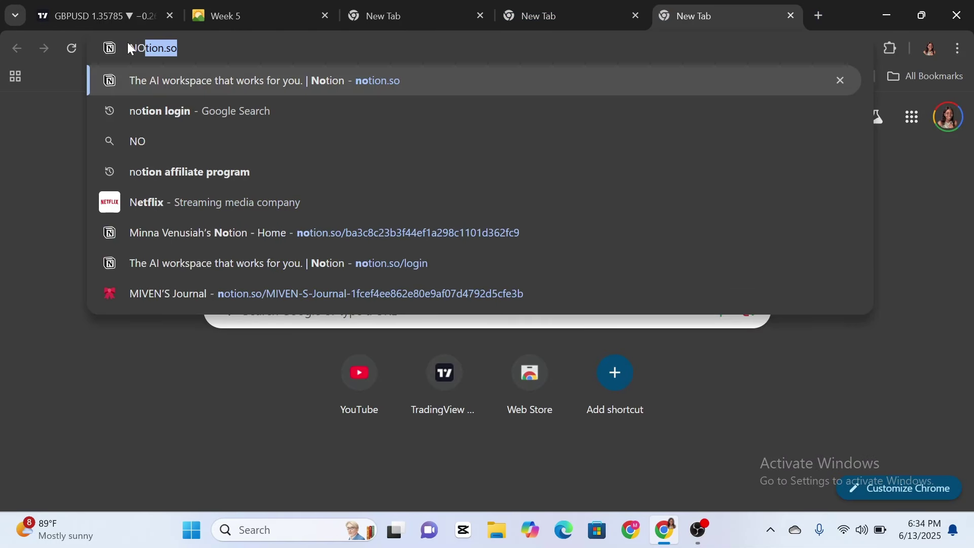
type("TION.C")
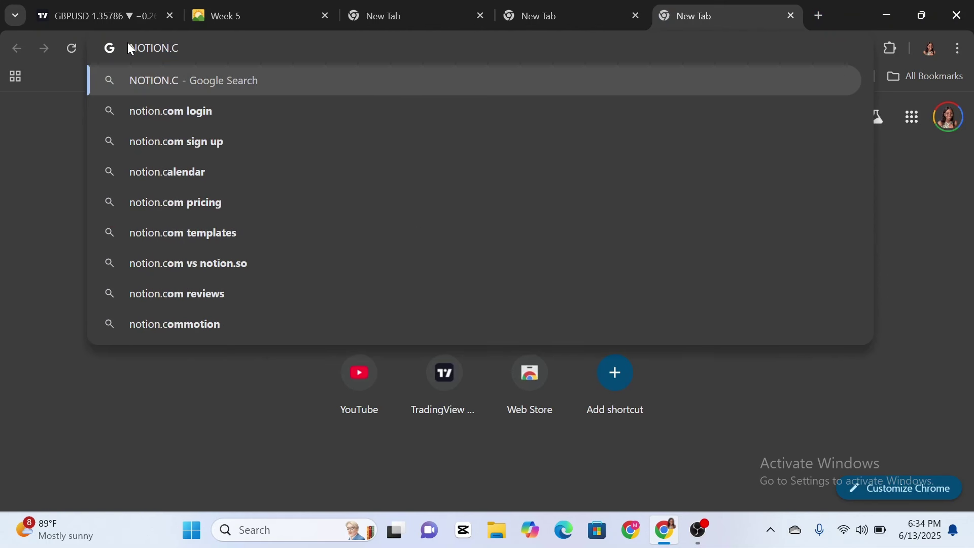
key("BackSpace")
type("SO")
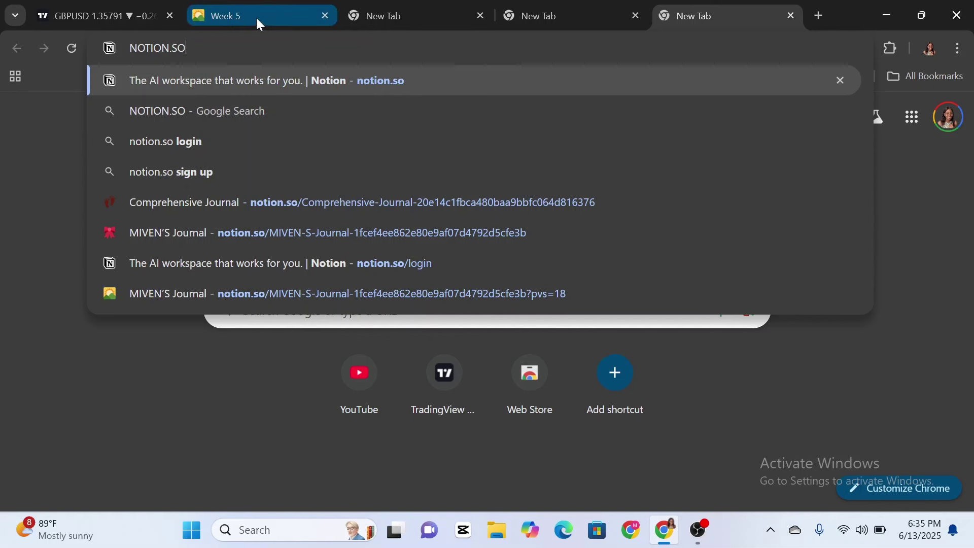
left_click(262, 11)
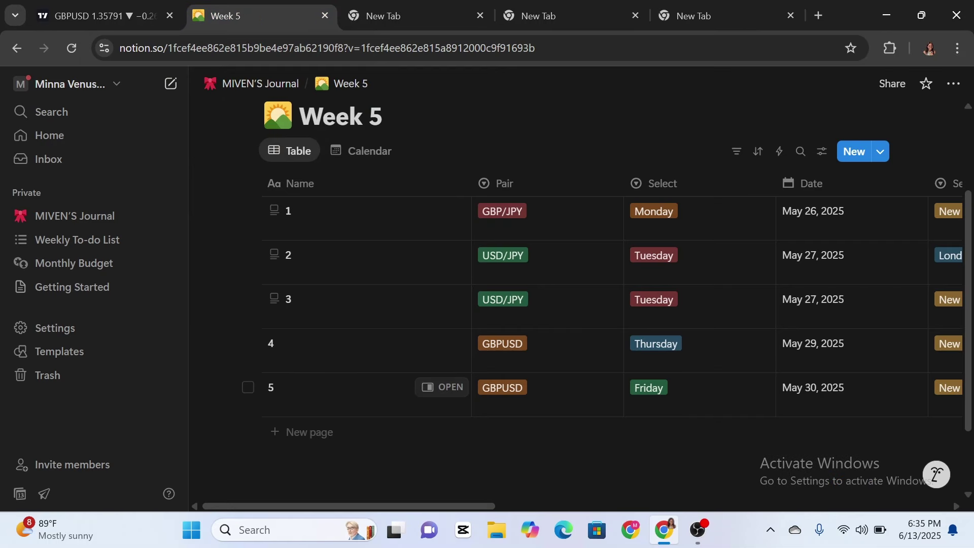
mouse_move(298, 504)
left_mouse_down()
mouse_move(311, 504)
mouse_move(298, 505)
left_mouse_up()
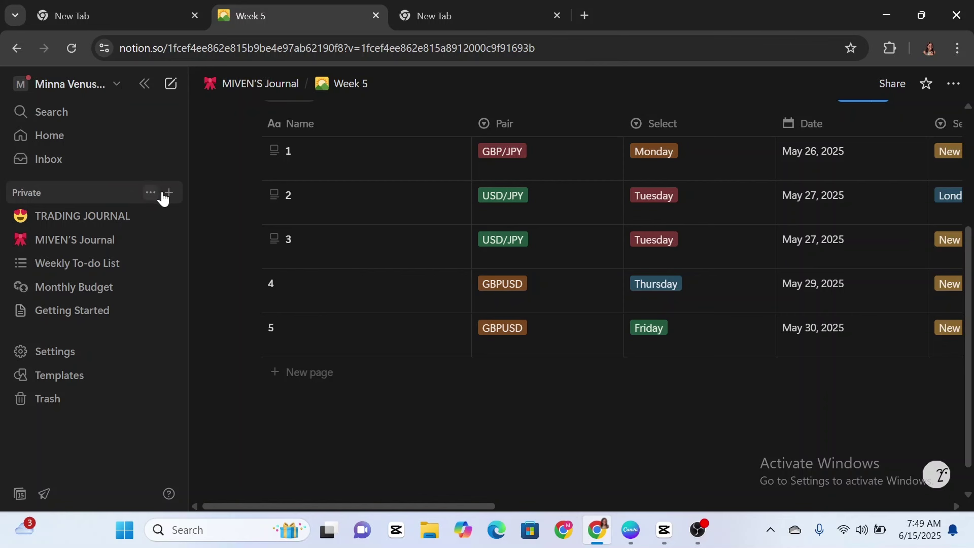
Create a new page in the Private section, check MIVEN'S Journal for reference, and return to the new page
left_click(170, 198)
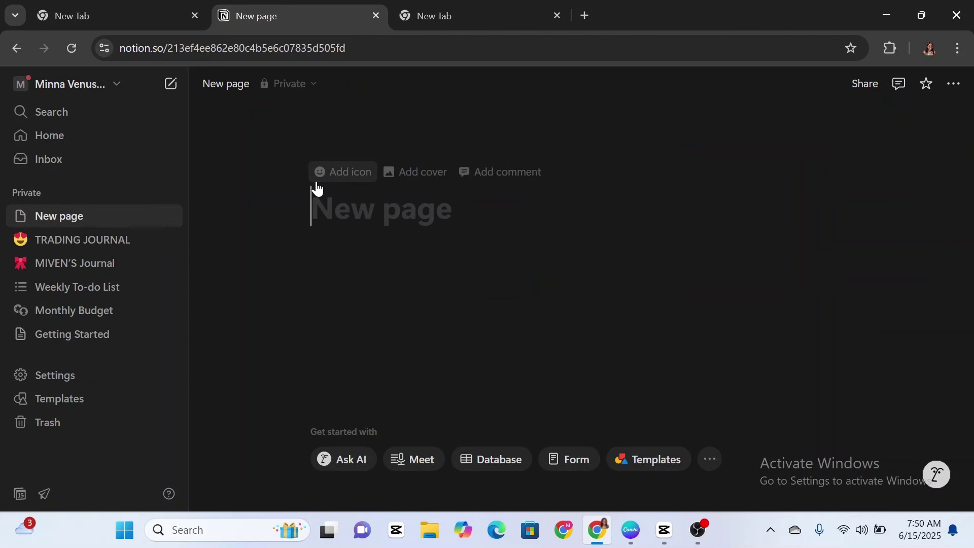
left_click(61, 272)
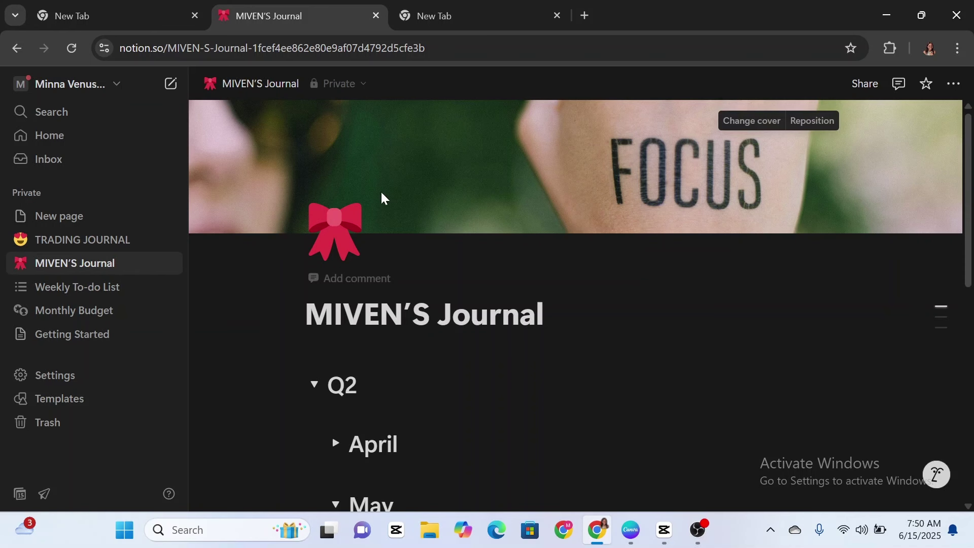
left_click(69, 223)
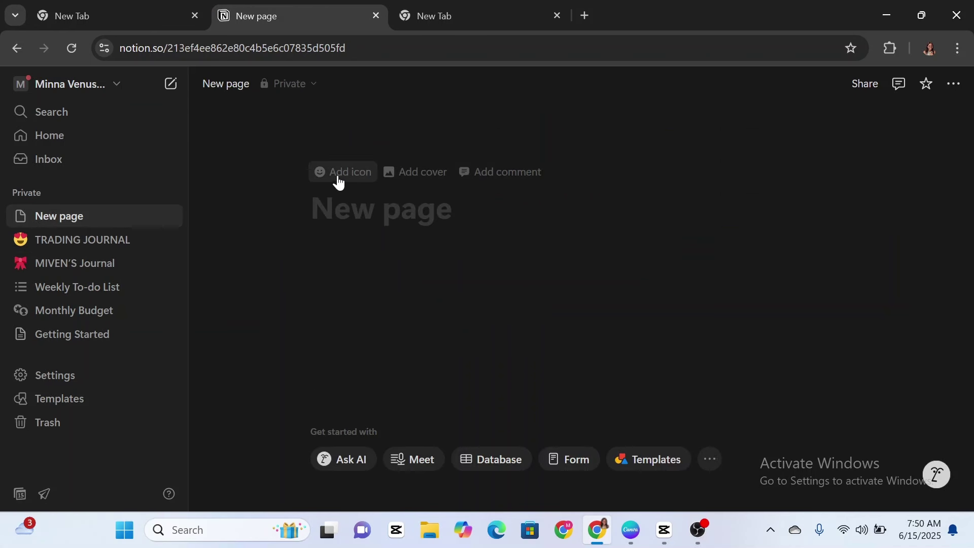
Give the new page an icon and change it to the red apple from the icon set
left_click(343, 175)
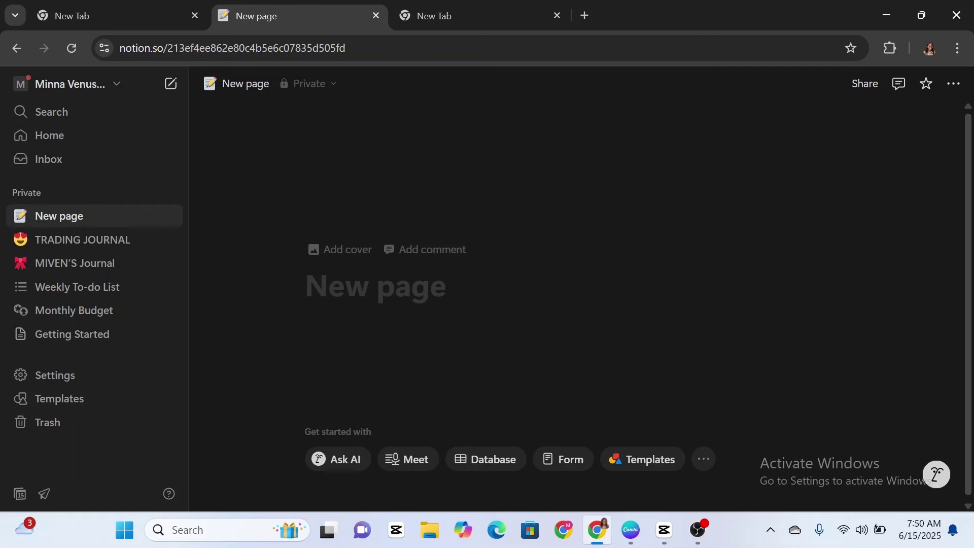
left_click(342, 234)
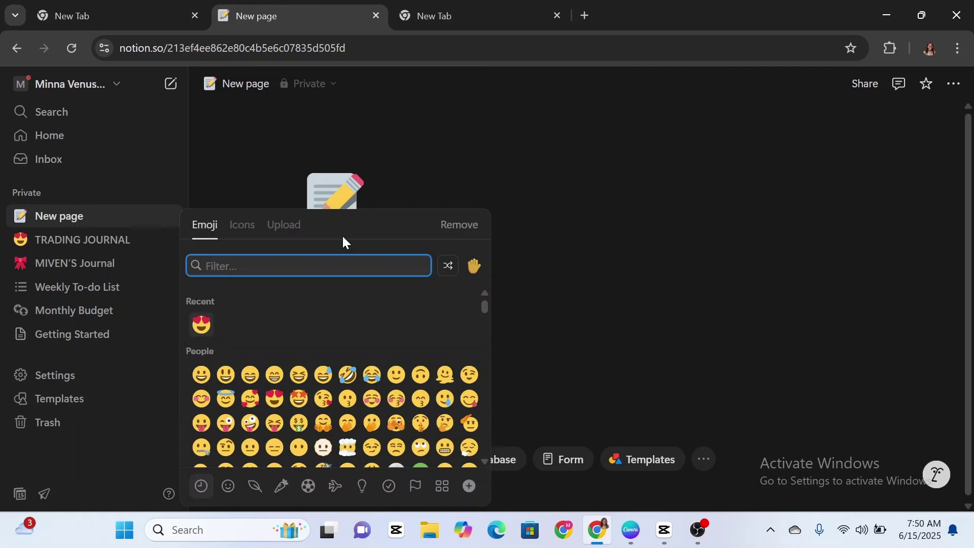
left_click(248, 229)
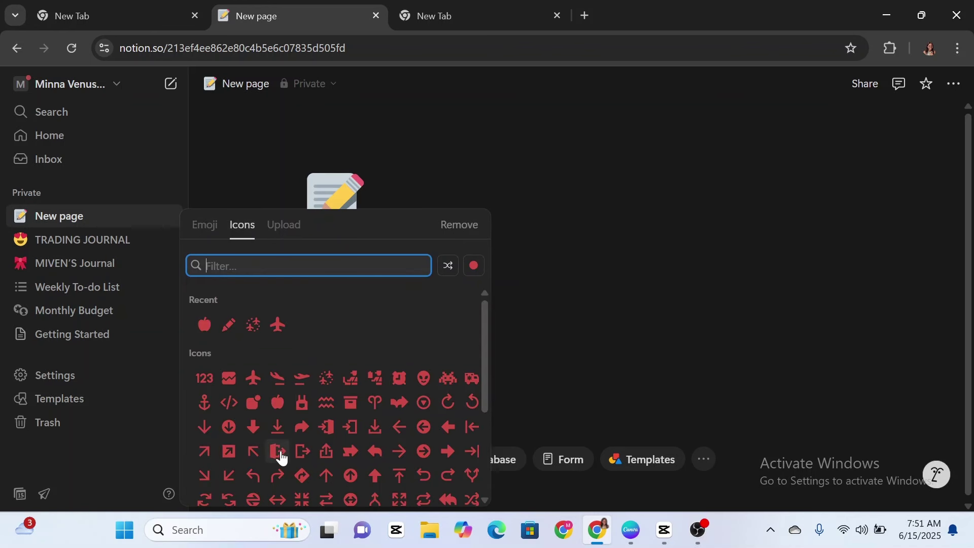
left_click(277, 405)
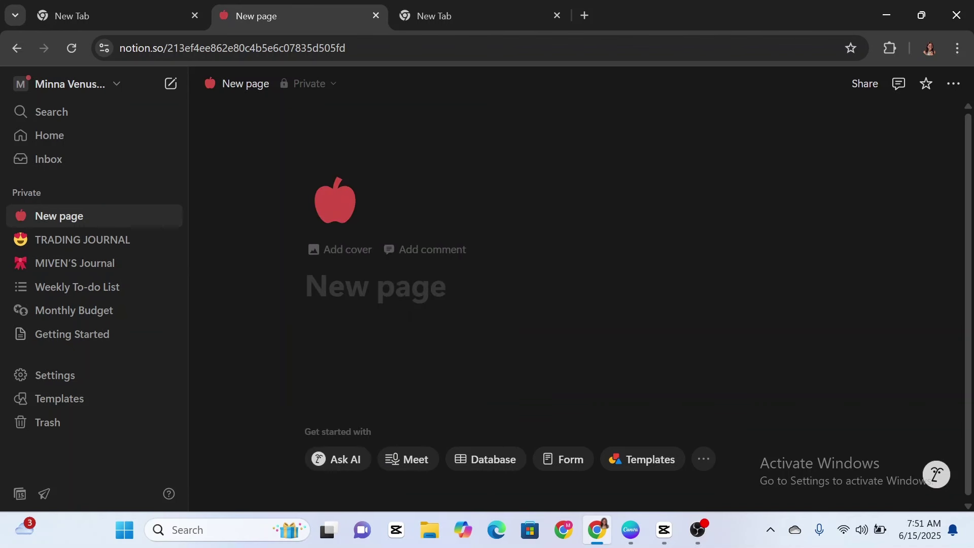
Add a cover to the page and change it to the Unsplash image of orange, yellow and pink curved stripes
left_click(340, 249)
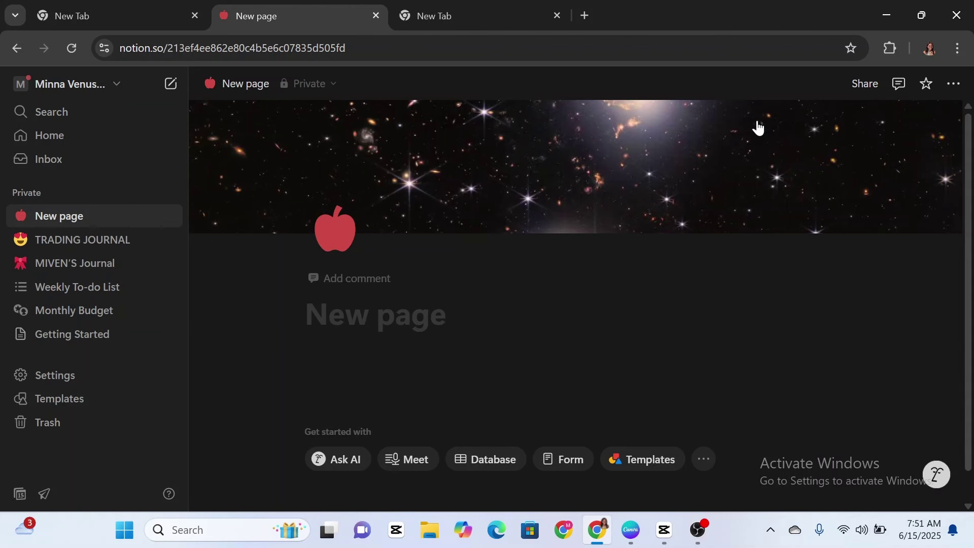
left_click(757, 120)
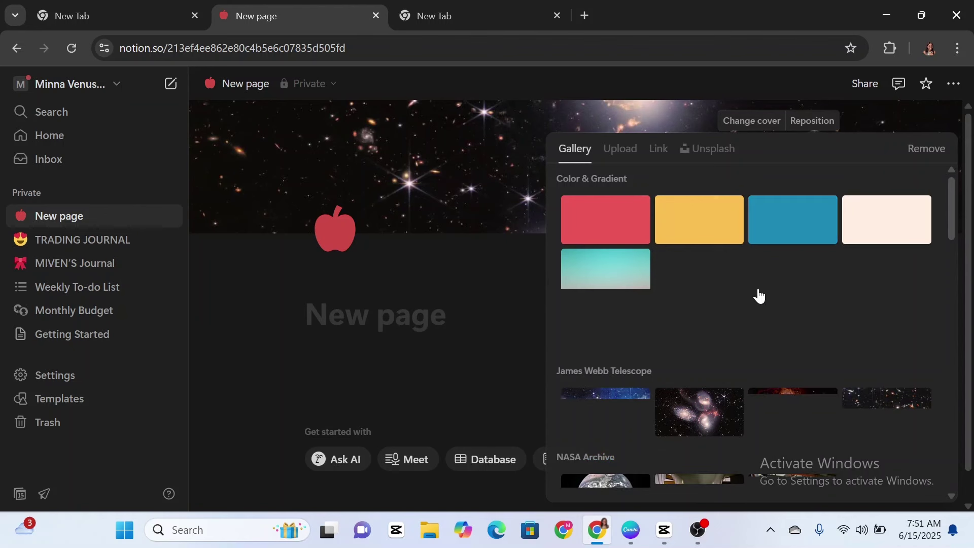
left_click(710, 153)
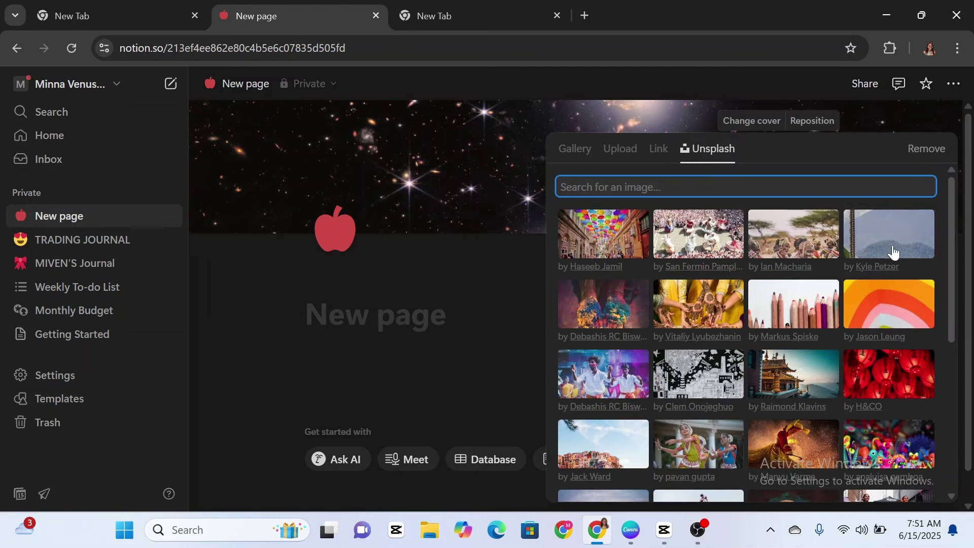
left_click(879, 301)
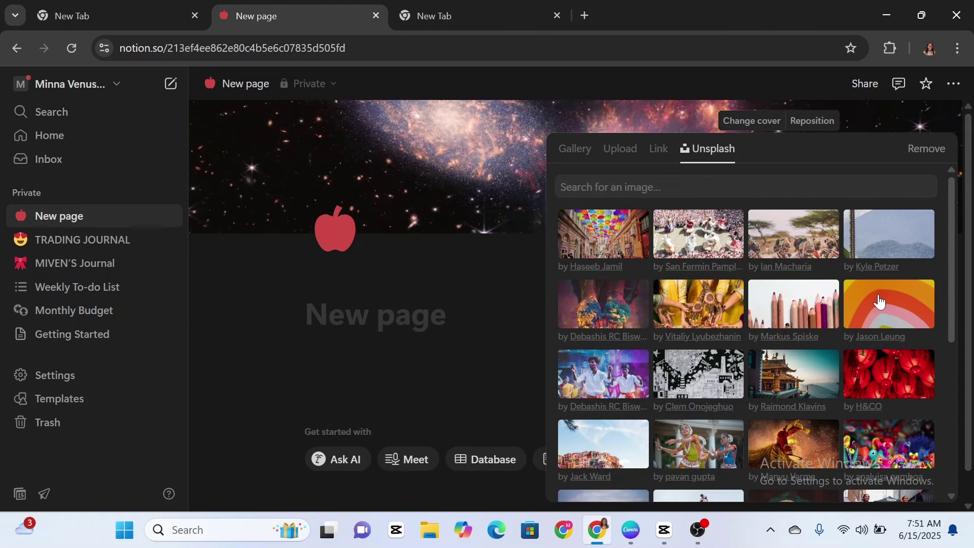
left_click(450, 132)
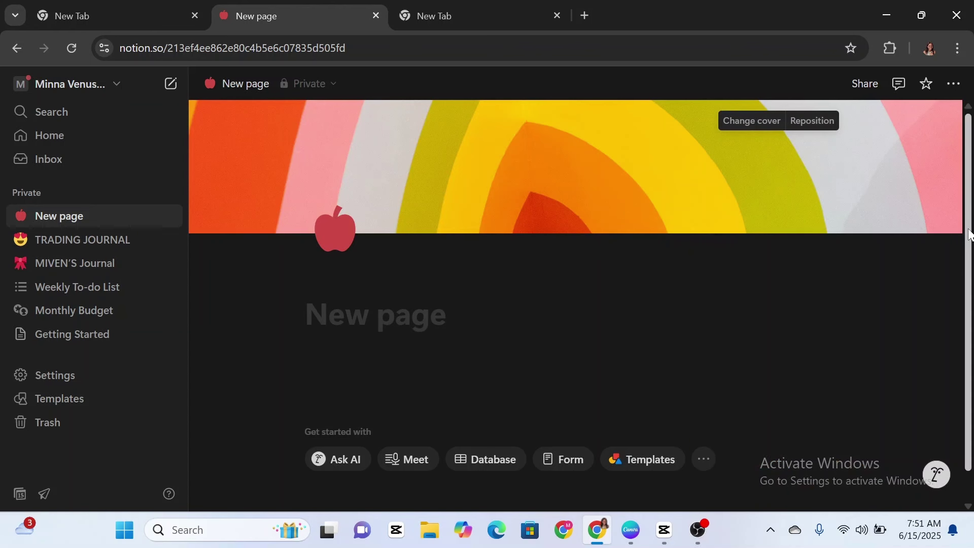
Title the page "Trading Journal" and start the body line below it
left_click_drag(969, 234, 972, 310)
scroll(581, 299, "up", 1)
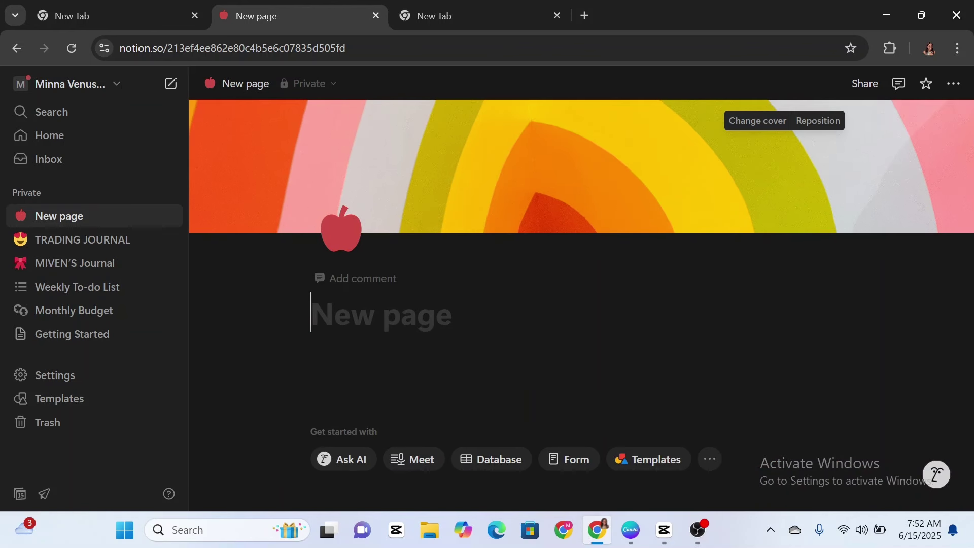
type("Tr")
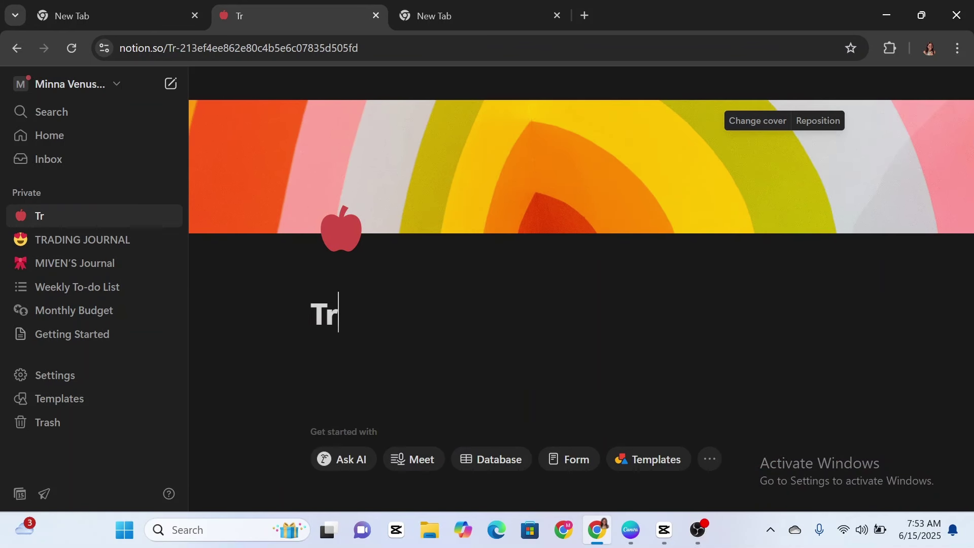
type("ading Joi")
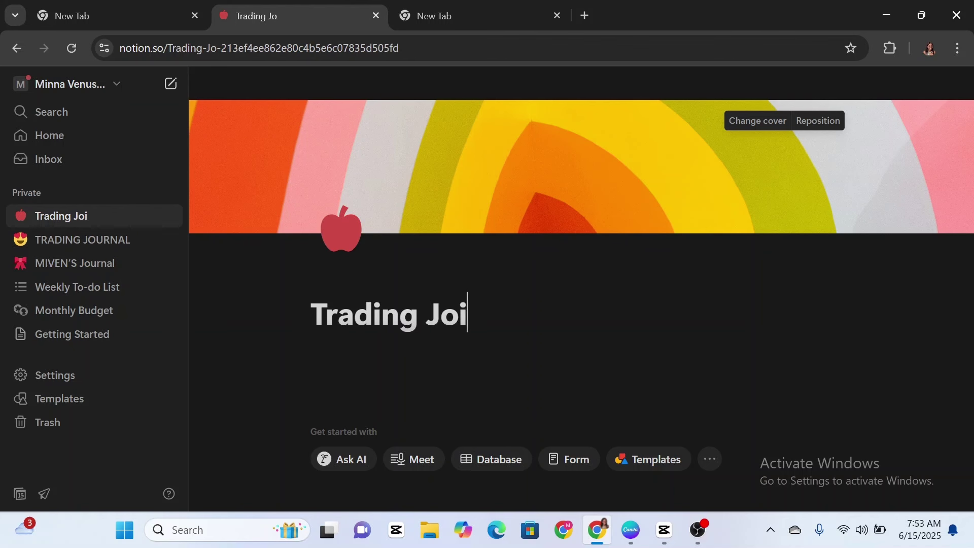
key("BackSpace")
type("urn")
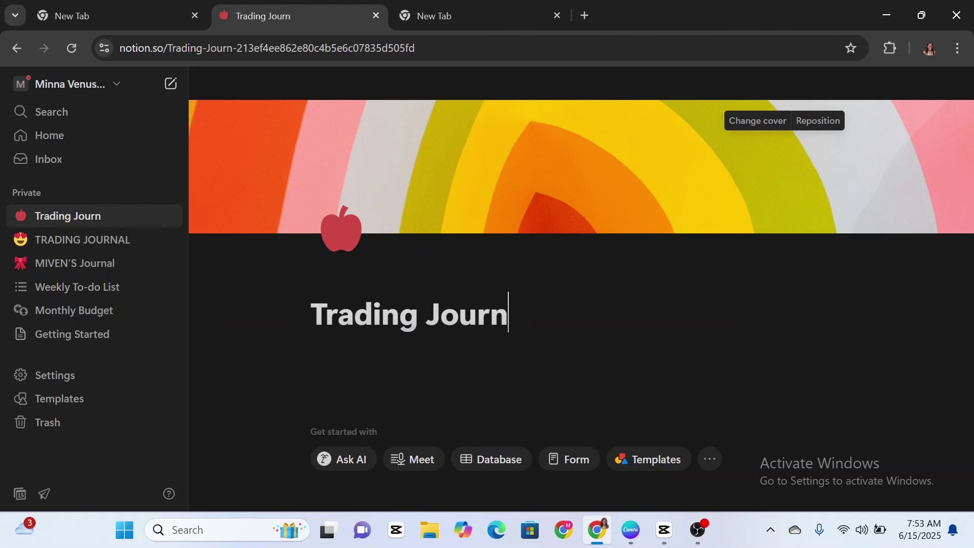
type("al")
key("Return")
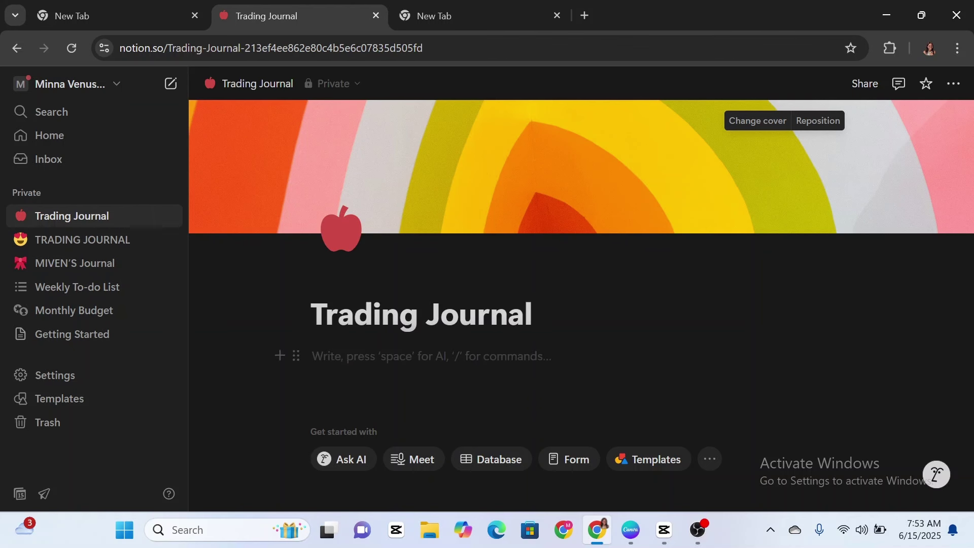
Insert a table view with a new database below the title and add a first row named 1
type("/table")
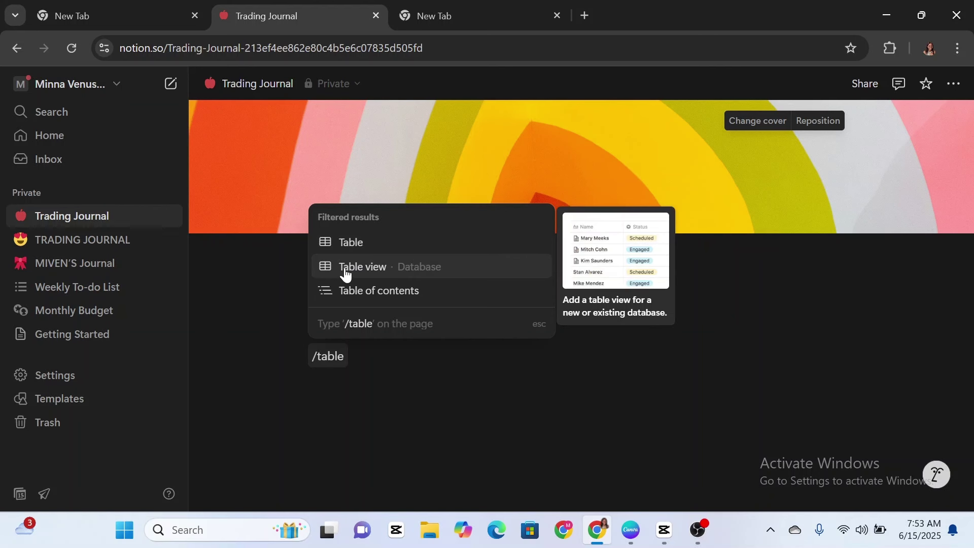
left_click(385, 271)
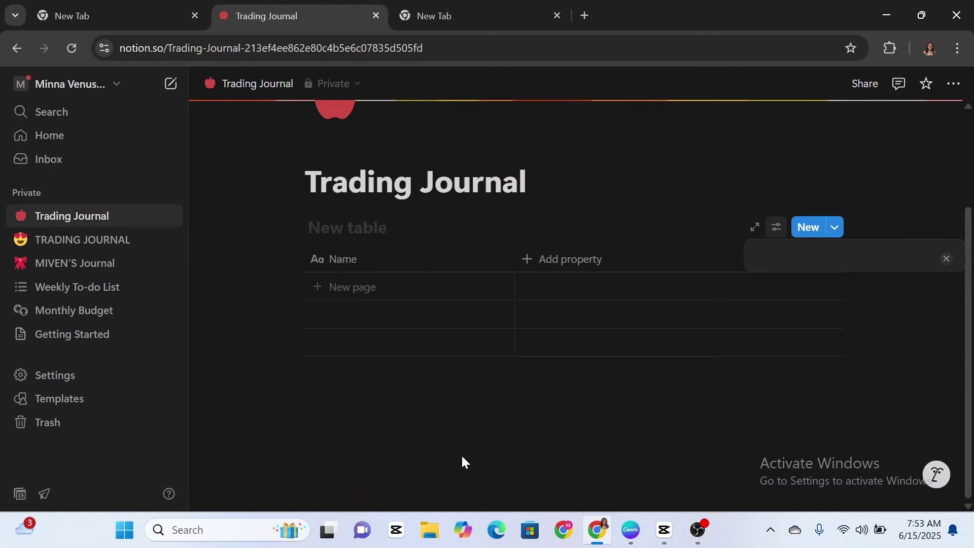
left_click(601, 477)
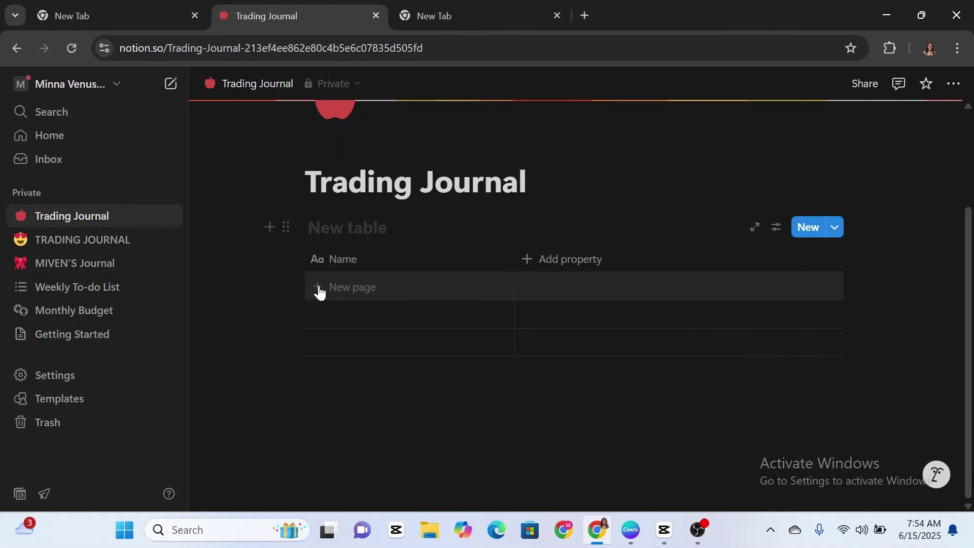
left_click(390, 288)
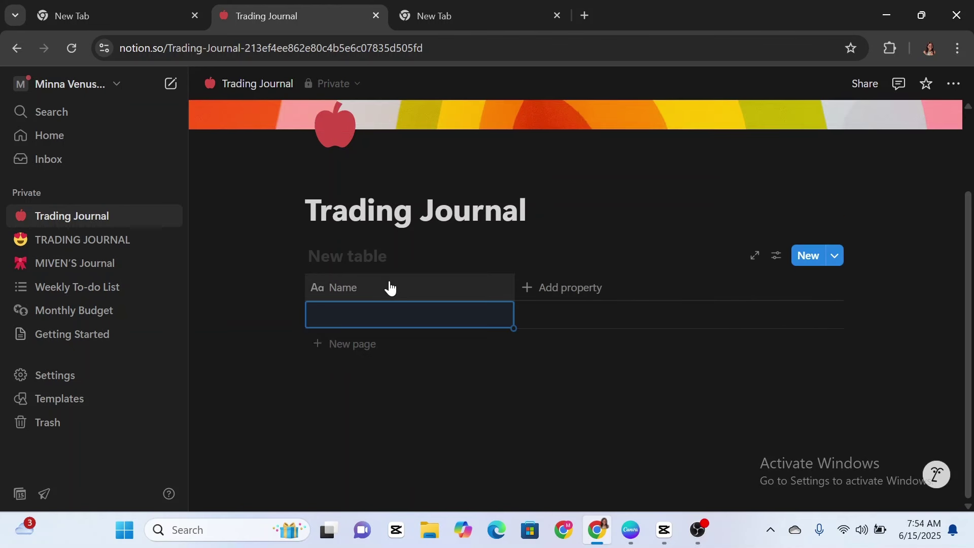
type("1")
key("Return")
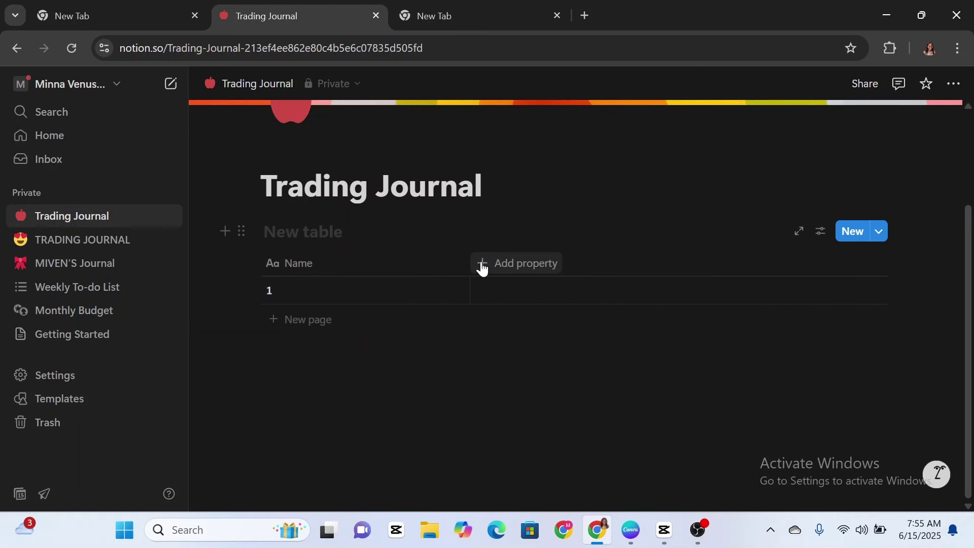
Add a Select property to the table and name it "Pair"
left_click(480, 263)
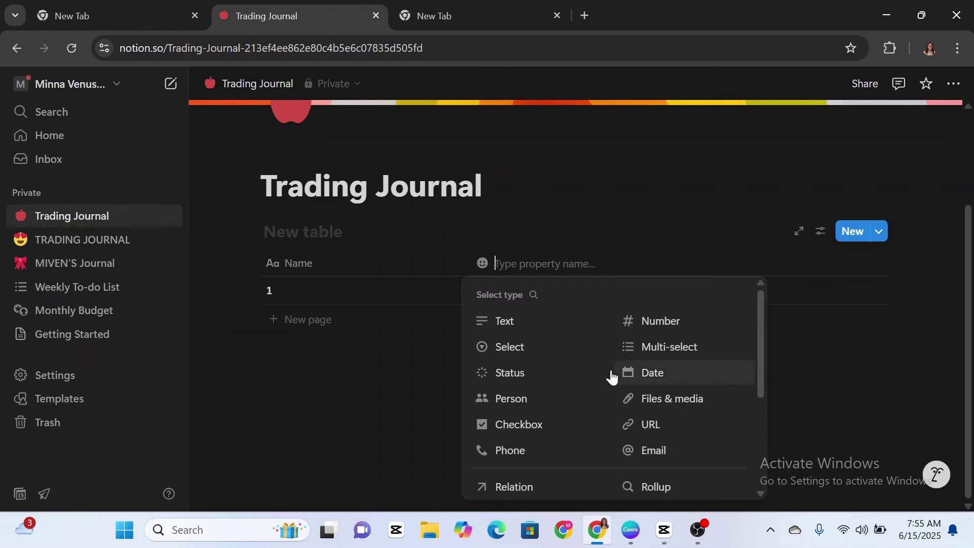
left_click(499, 351)
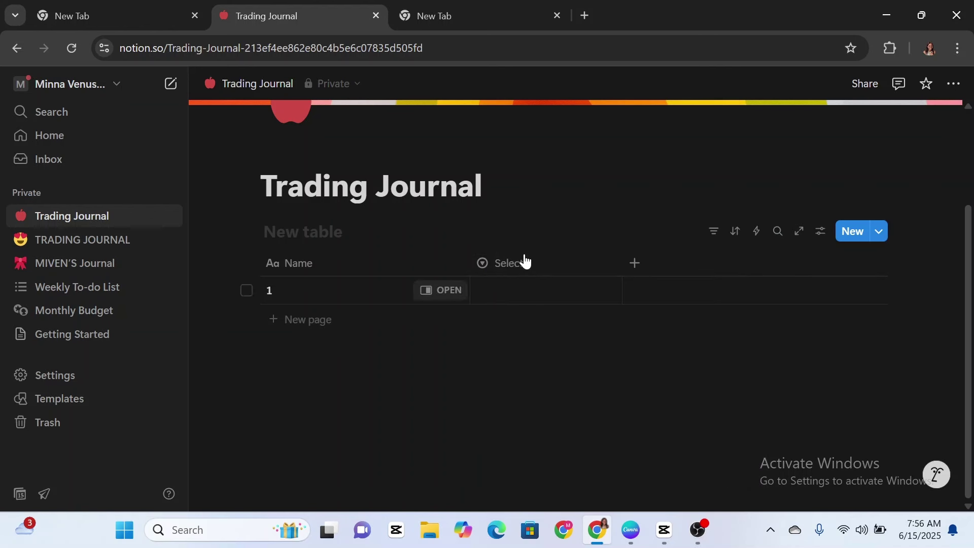
left_click(533, 264)
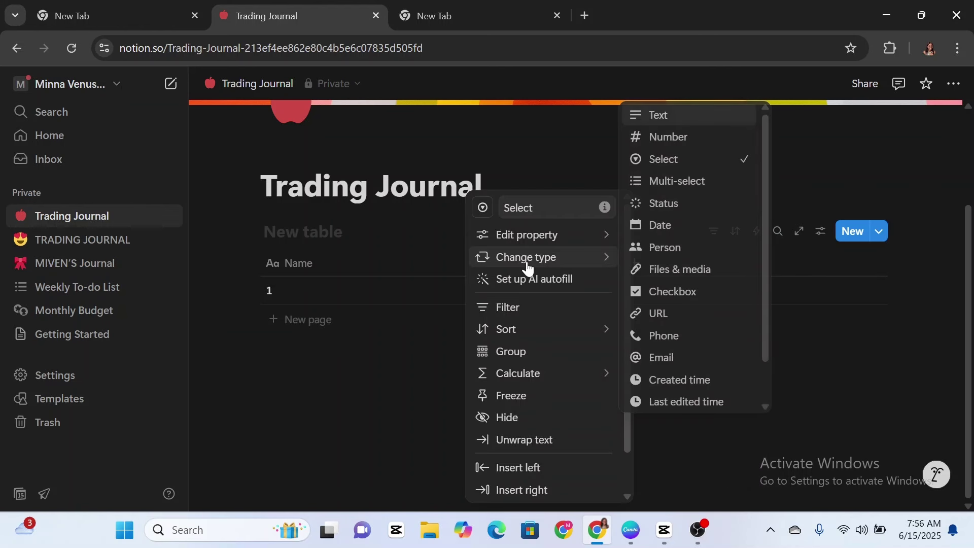
type("Pair")
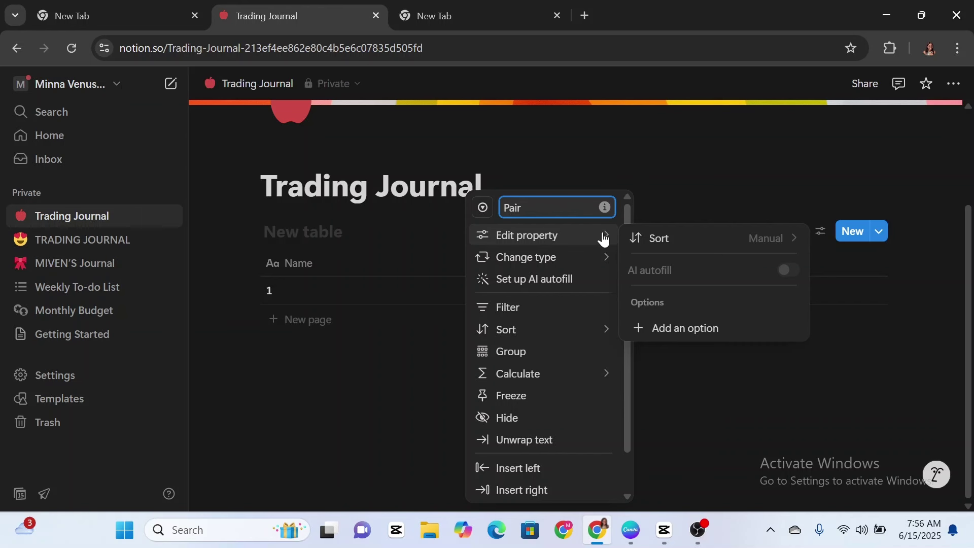
Add the options GBPUSD and USDJPY to the Pair property
left_click(638, 330)
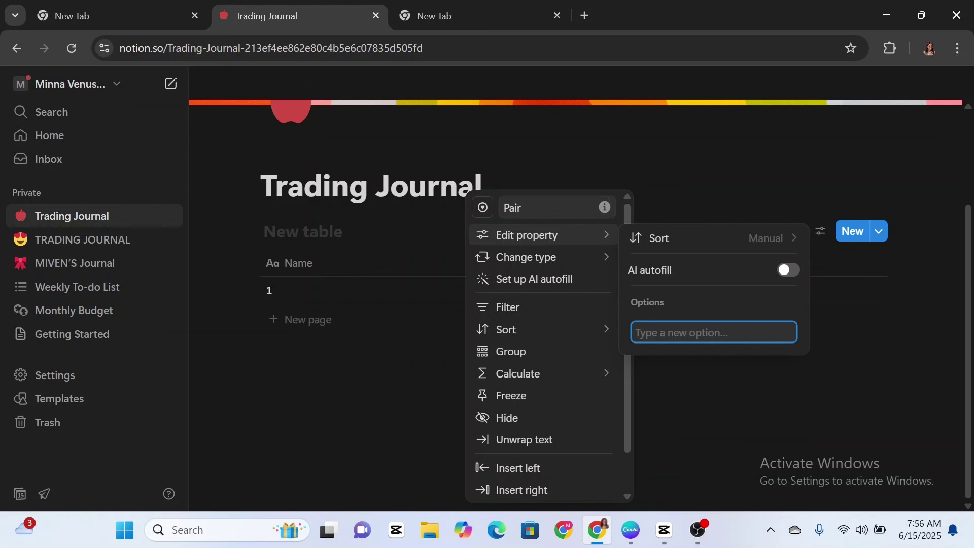
type("GBPUSD")
key("Return")
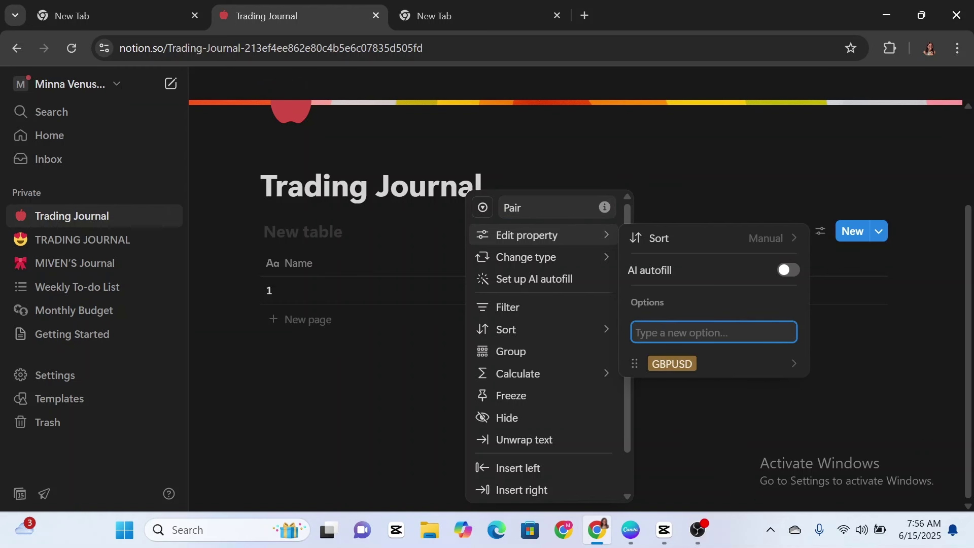
type("USDJPY")
key("Return")
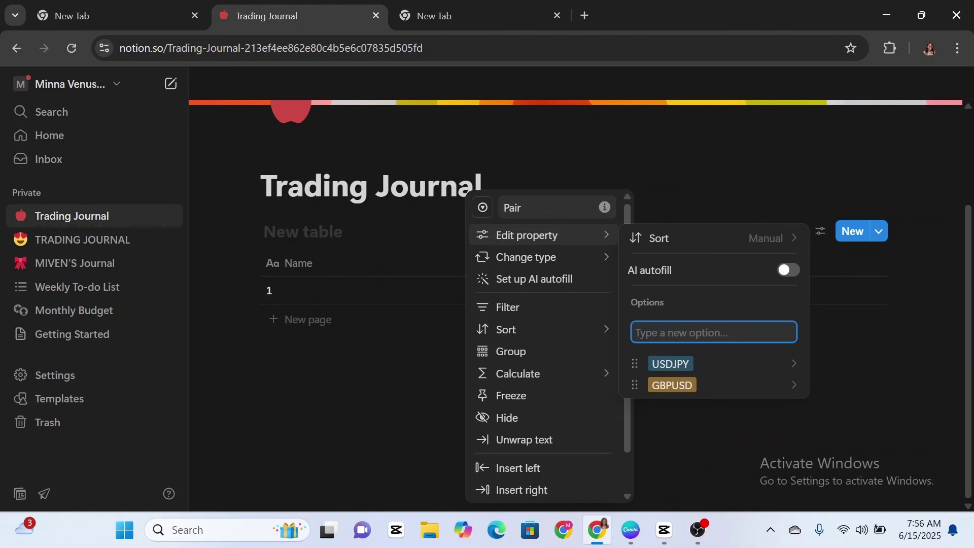
Set the Pair value of row 1 to GBPUSD
left_click(855, 344)
left_click(533, 290)
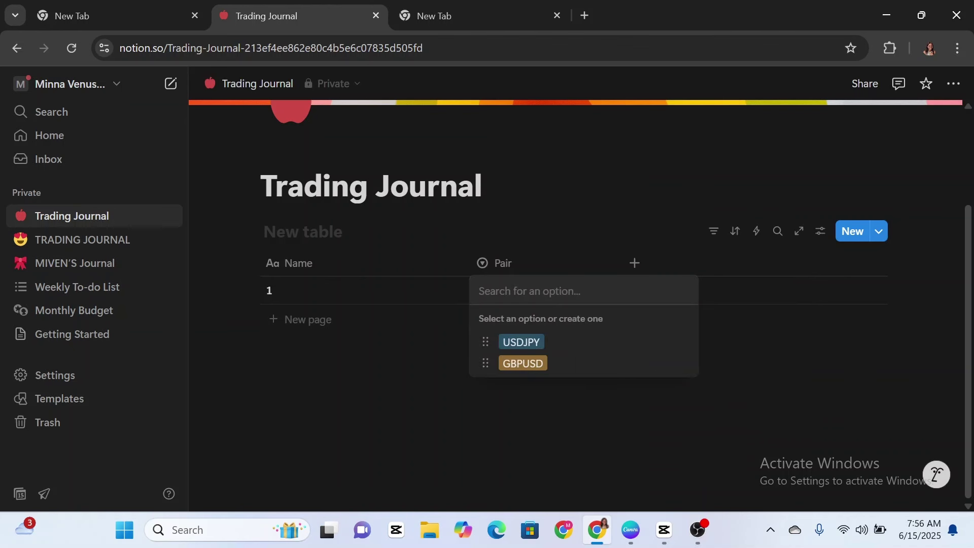
left_click(513, 364)
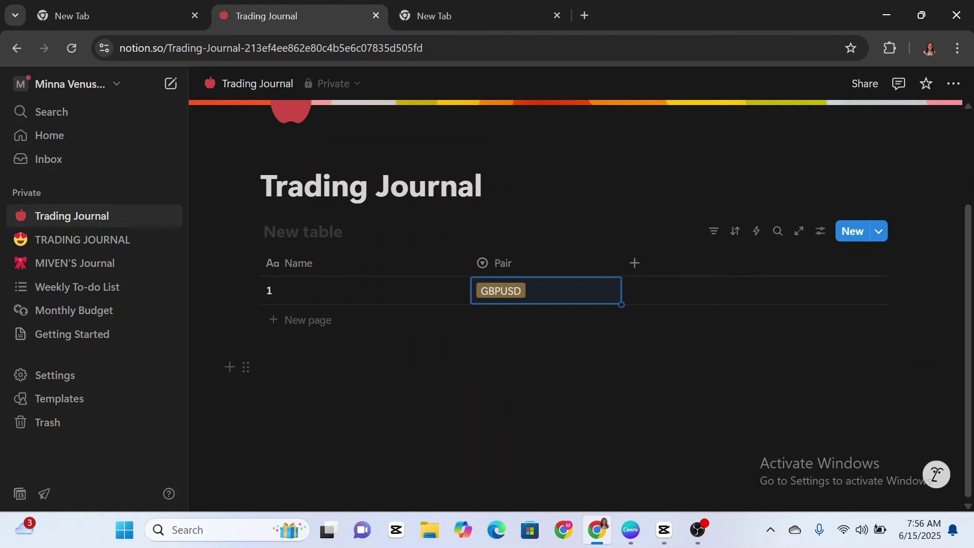
left_click(263, 368)
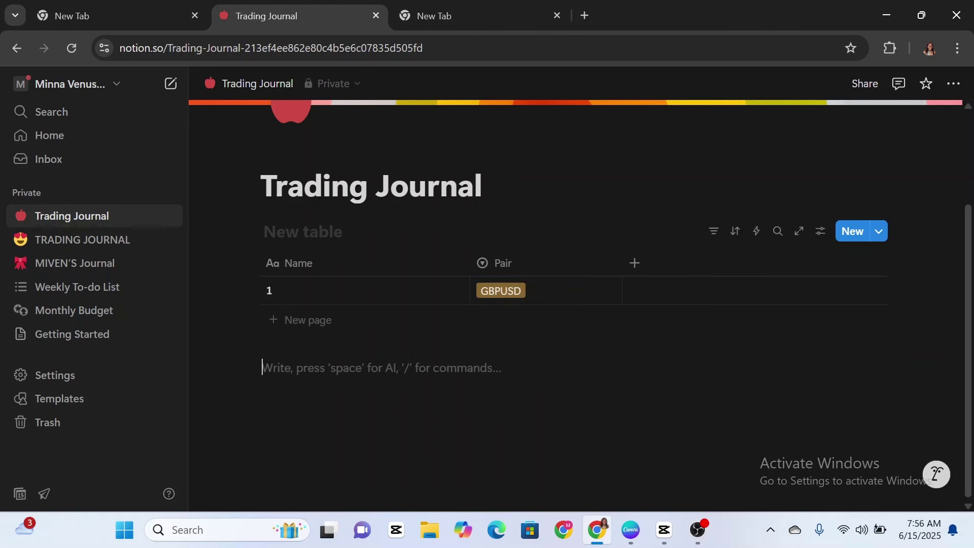
Add a Date property to the table and set row 1's date to June 15, 2025
left_click(633, 270)
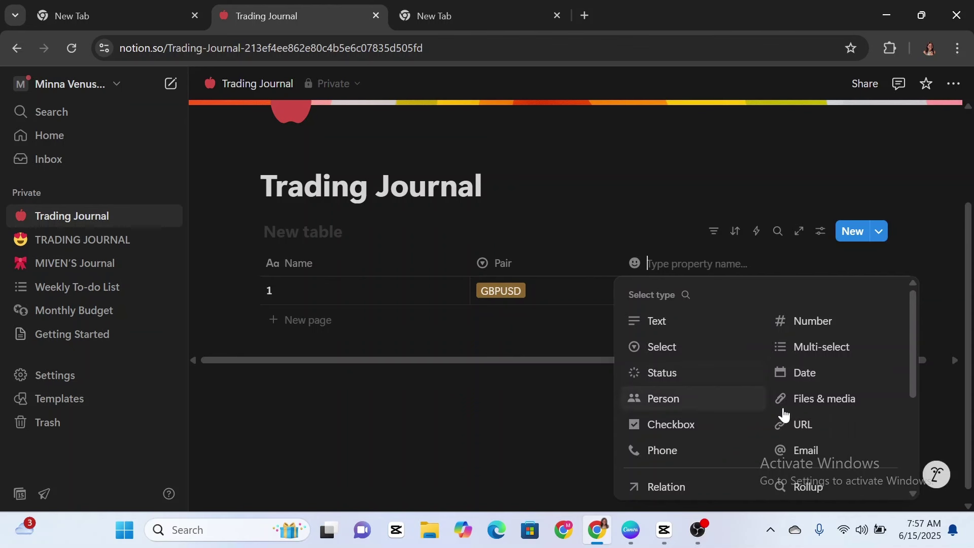
left_click(809, 374)
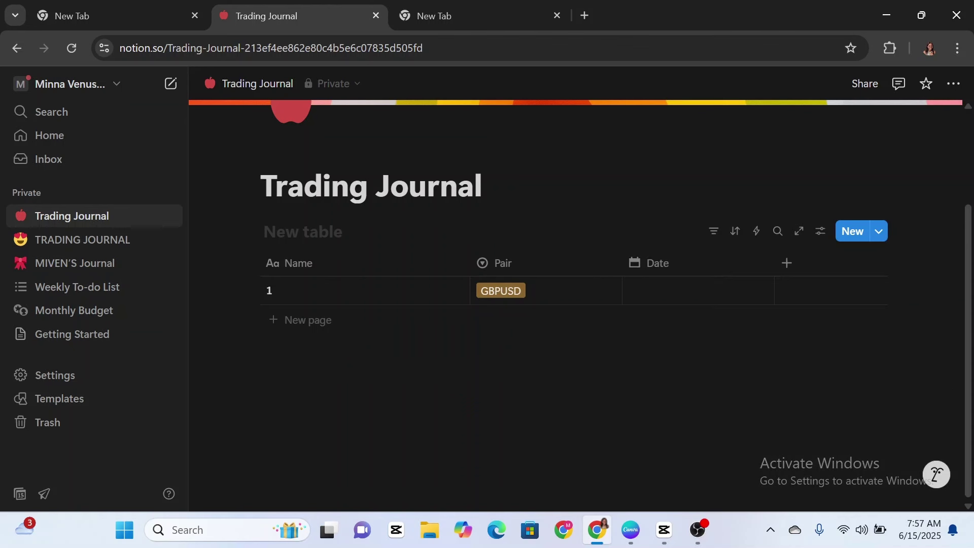
left_click(662, 292)
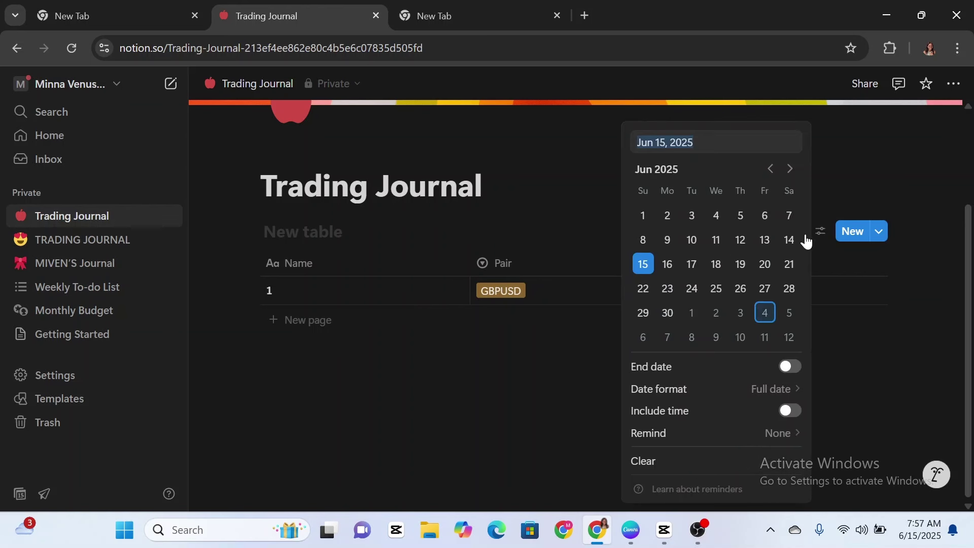
left_click(645, 268)
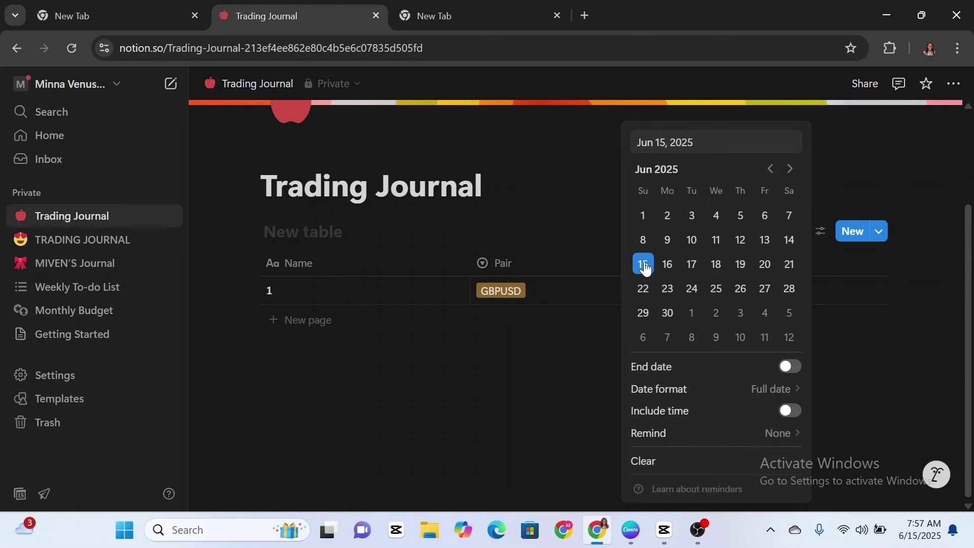
left_click(579, 364)
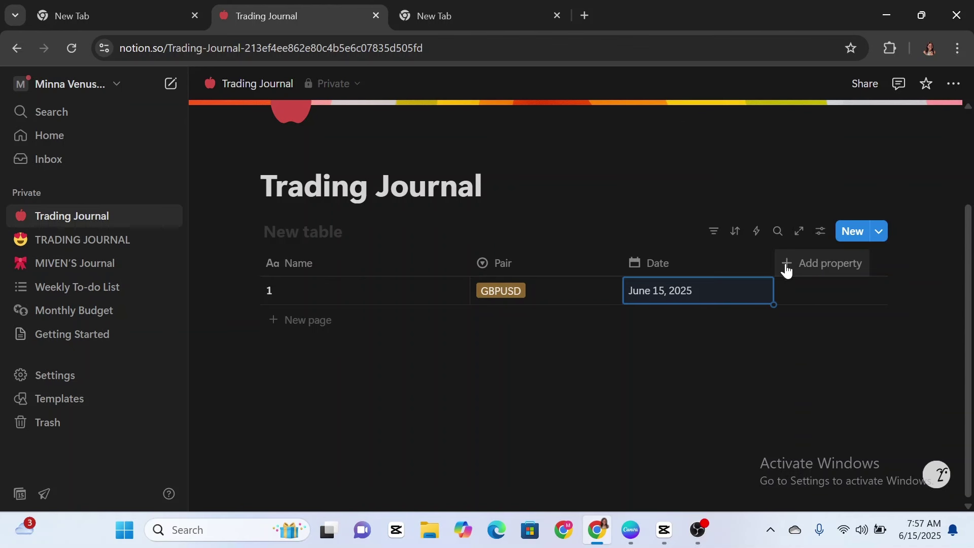
Add another Select property after Date and name it "DOW"
left_click(786, 270)
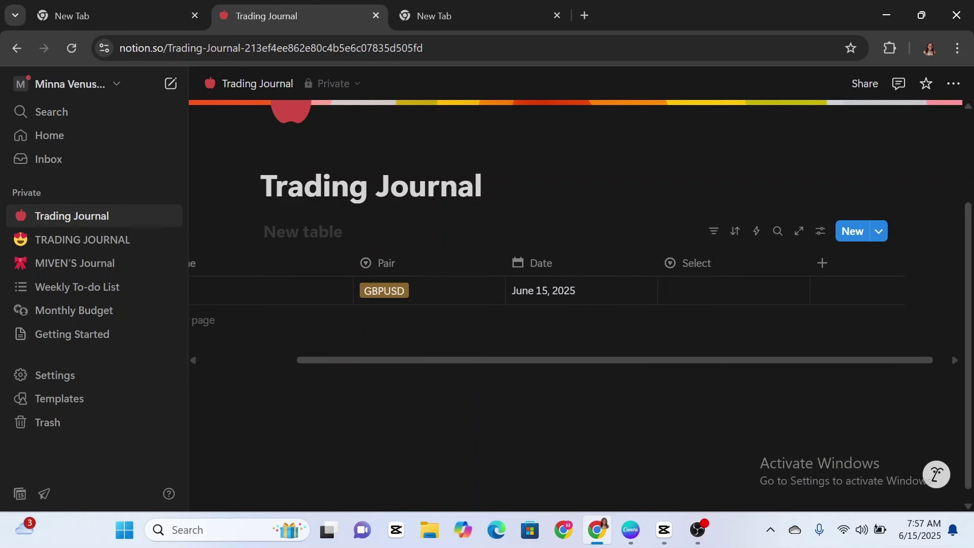
left_click(714, 268)
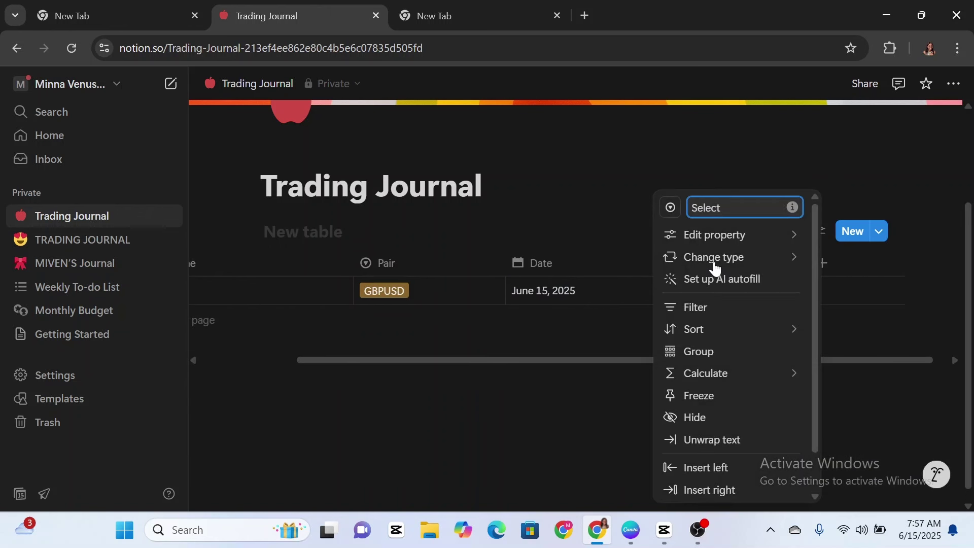
key("BackSpace")
key("BackSpace")
key("BackSpace")
key("BackSpace")
key("BackSpace")
key("BackSpace")
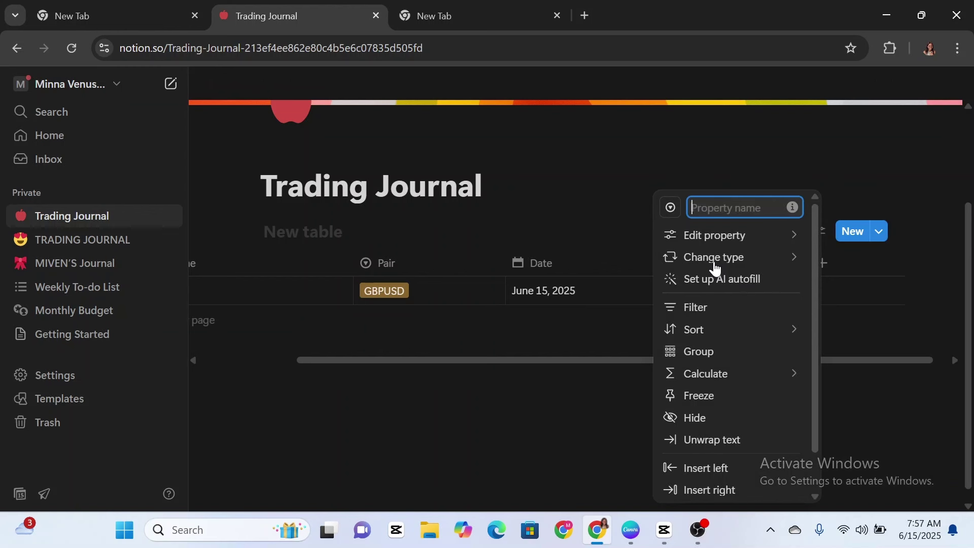
type("DOW")
Add the options Monday, Tuesday, Wednesday, Thursday and Friday to the DOW property
key("Down")
key("Return")
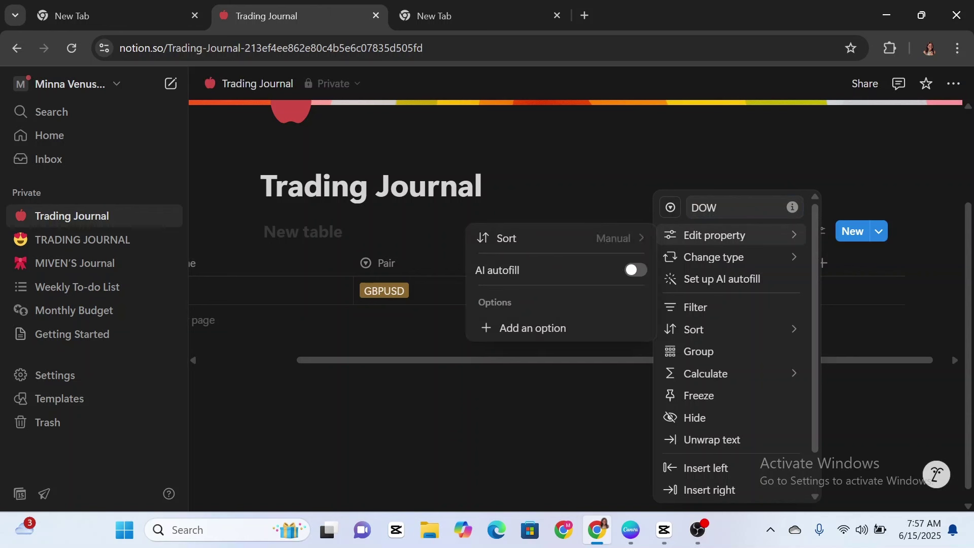
left_click(510, 337)
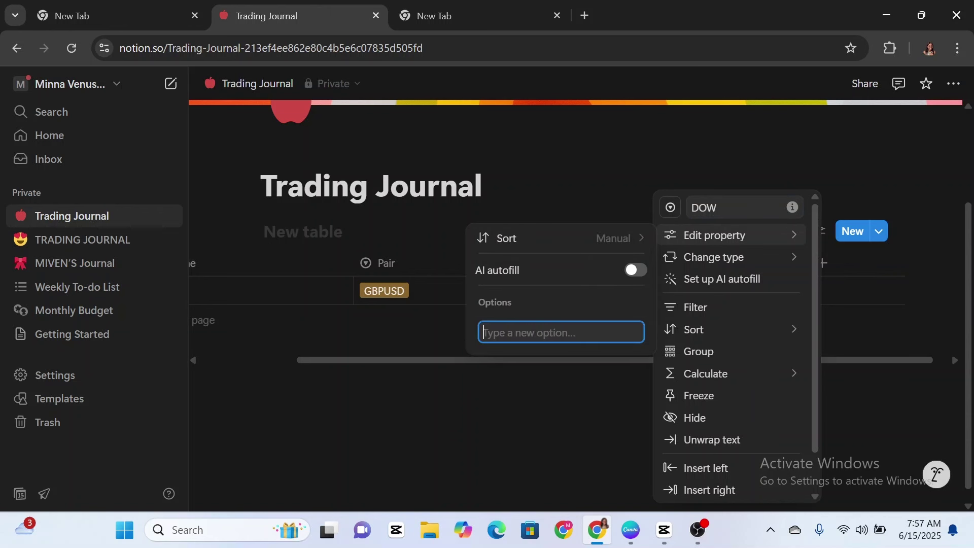
type("m")
key("BackSpace")
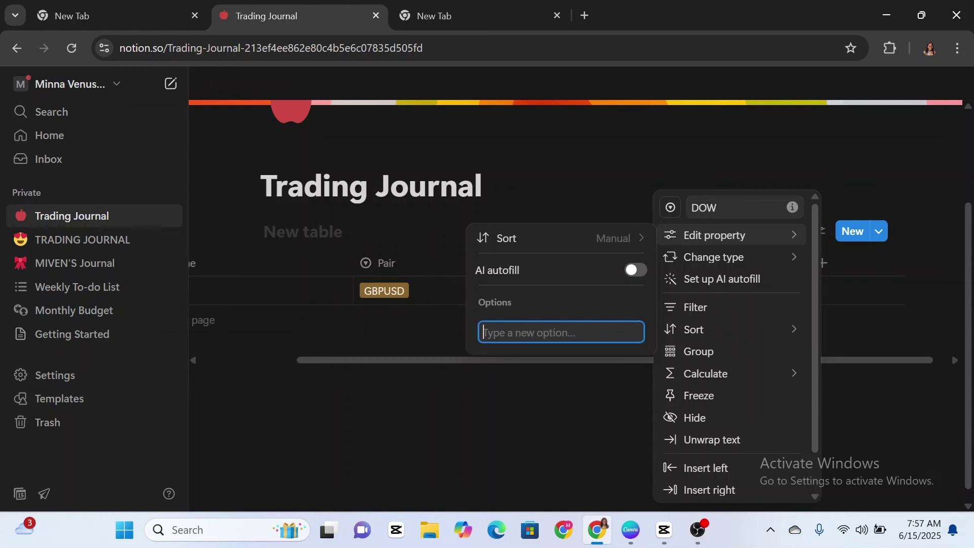
type("Monday")
key("Return")
type("Tue")
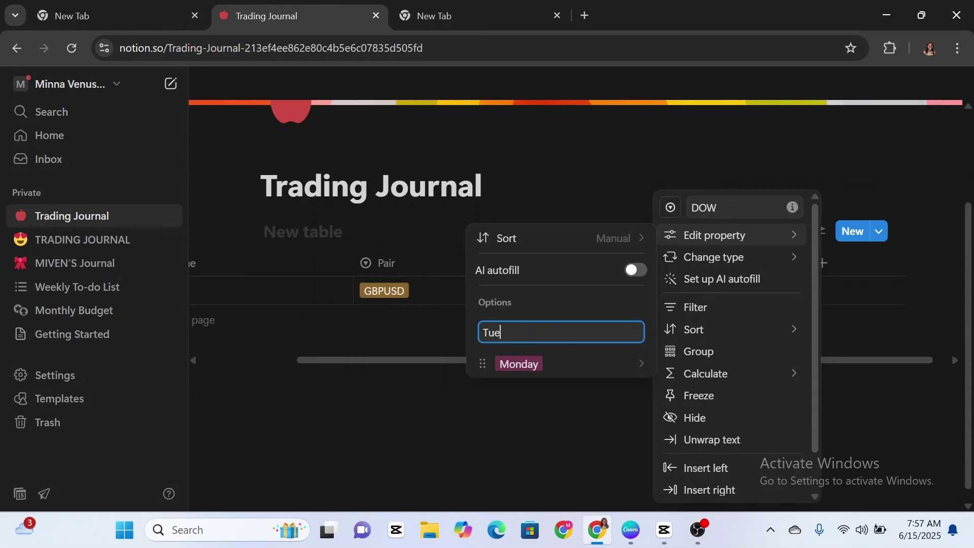
type("sday")
key("Return")
type("W")
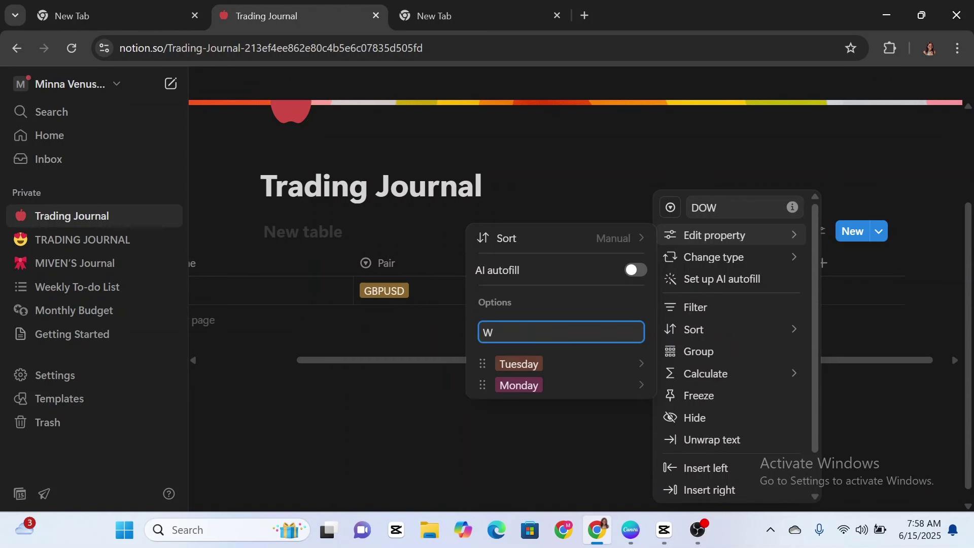
type("ednesday")
key("Return")
type("Th")
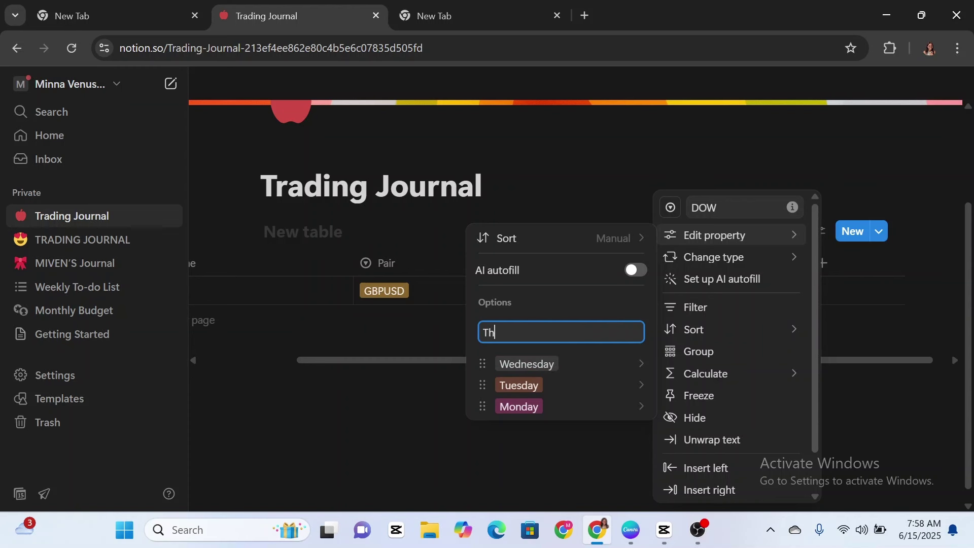
type("iursday")
key("Return")
type("Friday")
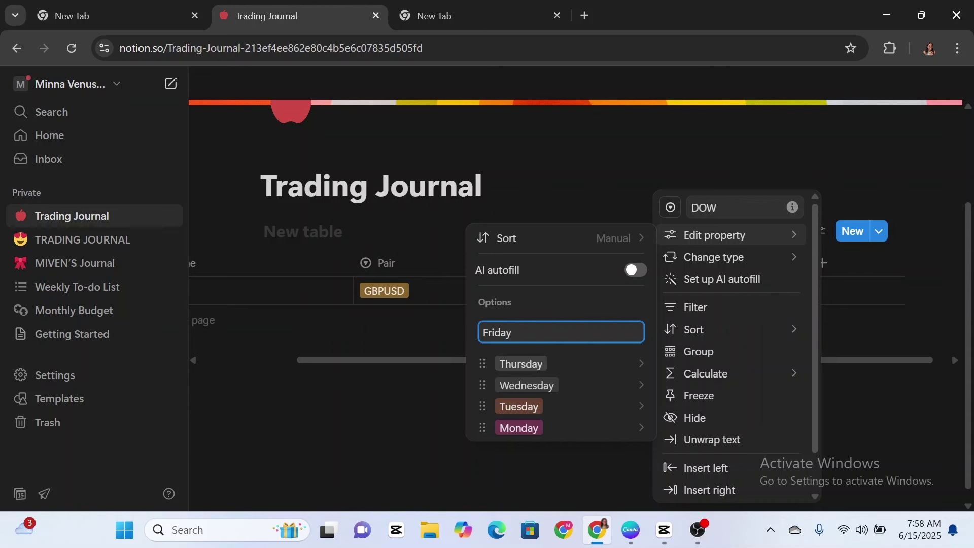
key("Return")
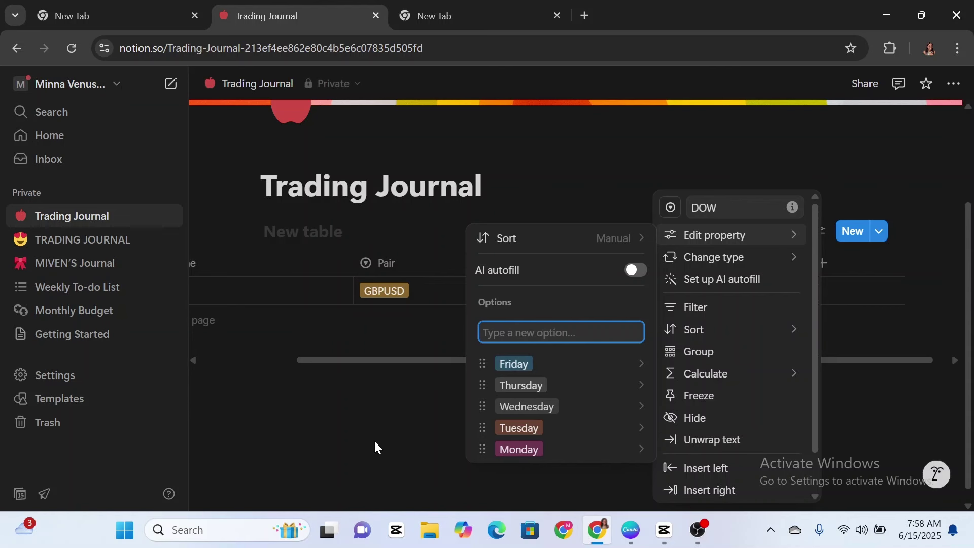
key("Escape")
key("Escape")
Change the color of the DOW property's Thursday option to Green
left_click(710, 291)
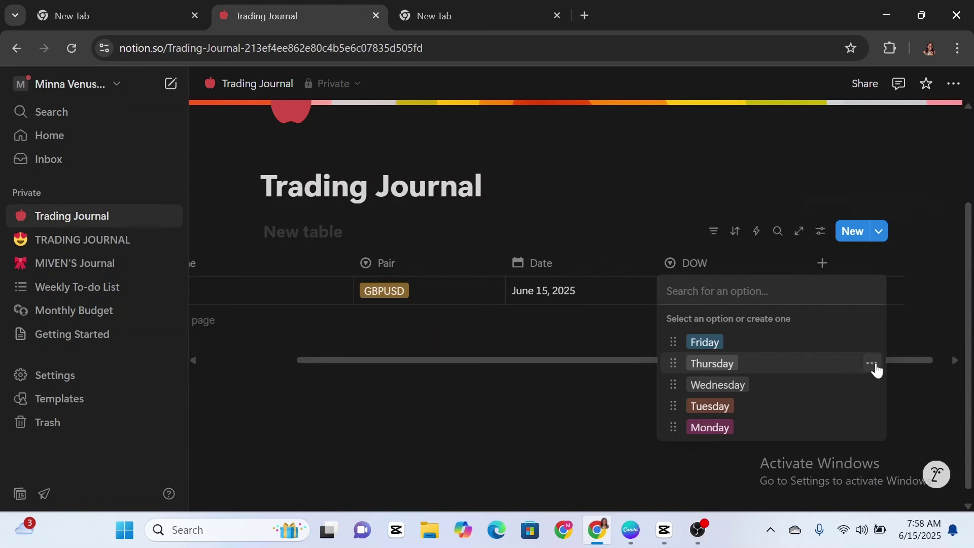
left_click(872, 364)
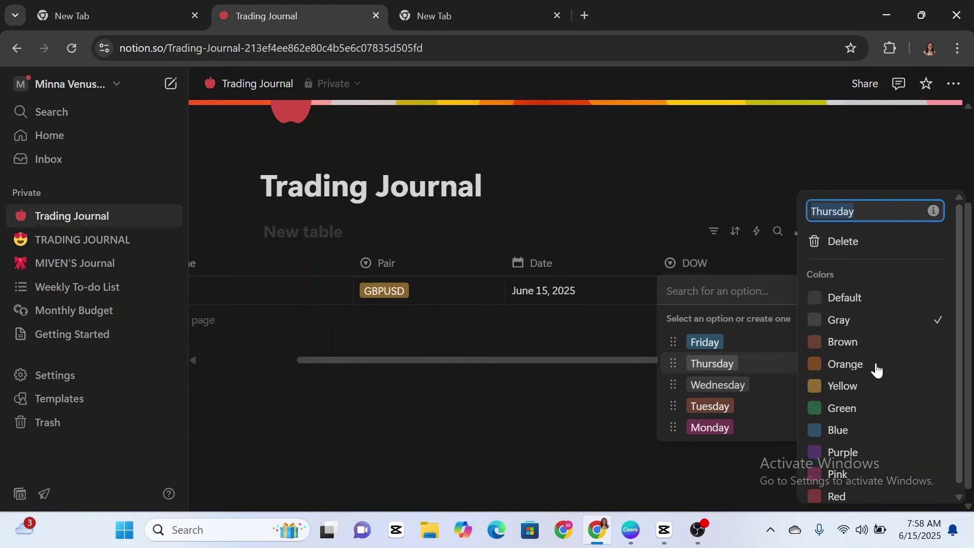
left_click(840, 409)
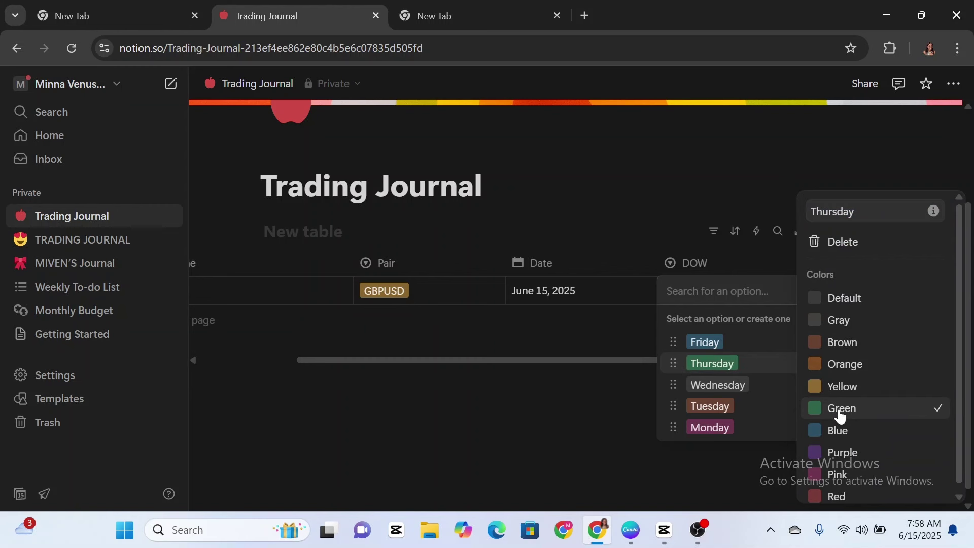
left_click(694, 477)
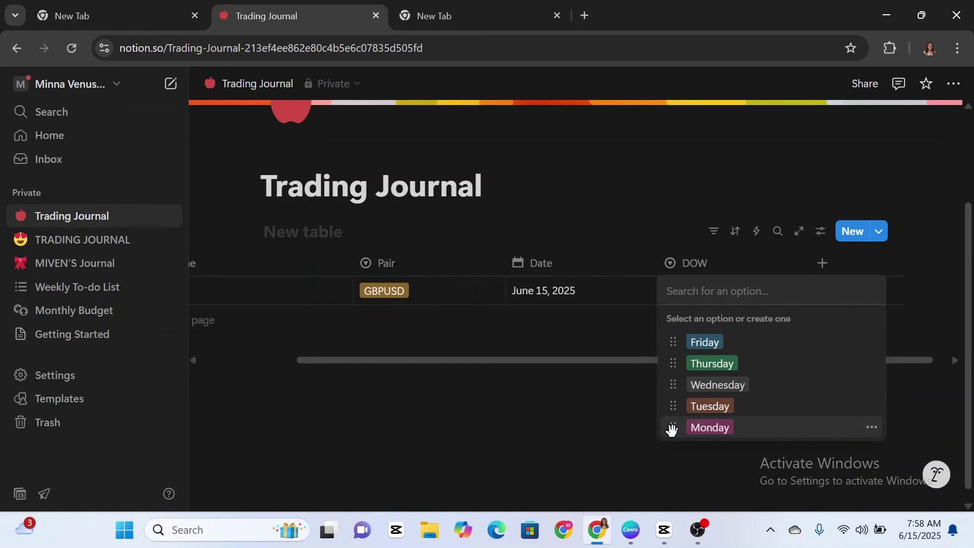
Move Monday to the first place among the DOW options and set row 1's DOW to Monday
left_click_drag(671, 429, 666, 347)
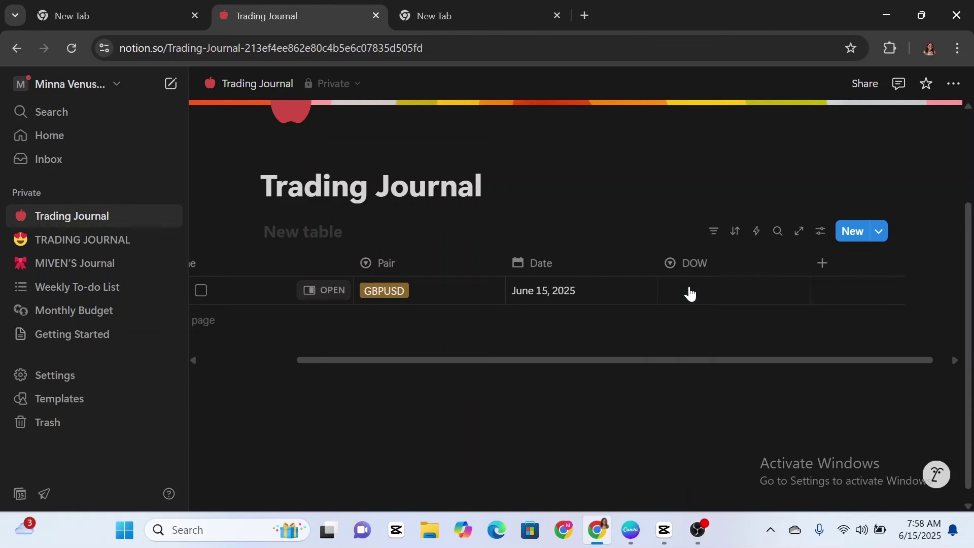
left_click(687, 292)
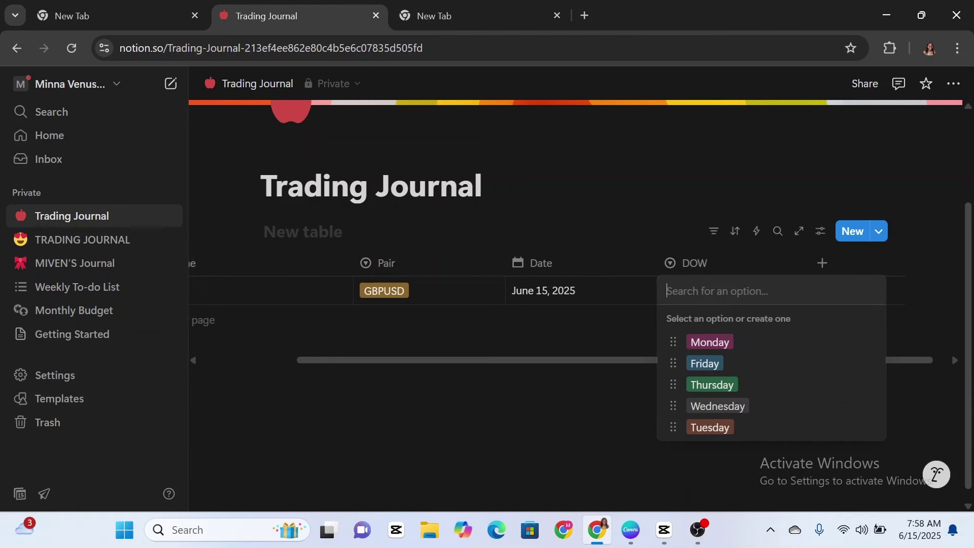
left_click(695, 342)
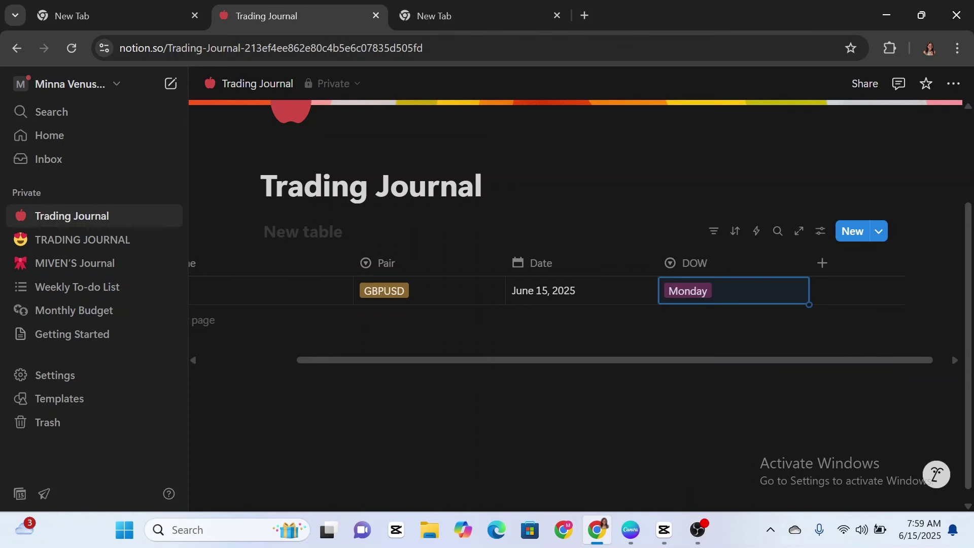
Add a Select property after DOW and name it "POI"
left_click_drag(597, 361, 671, 364)
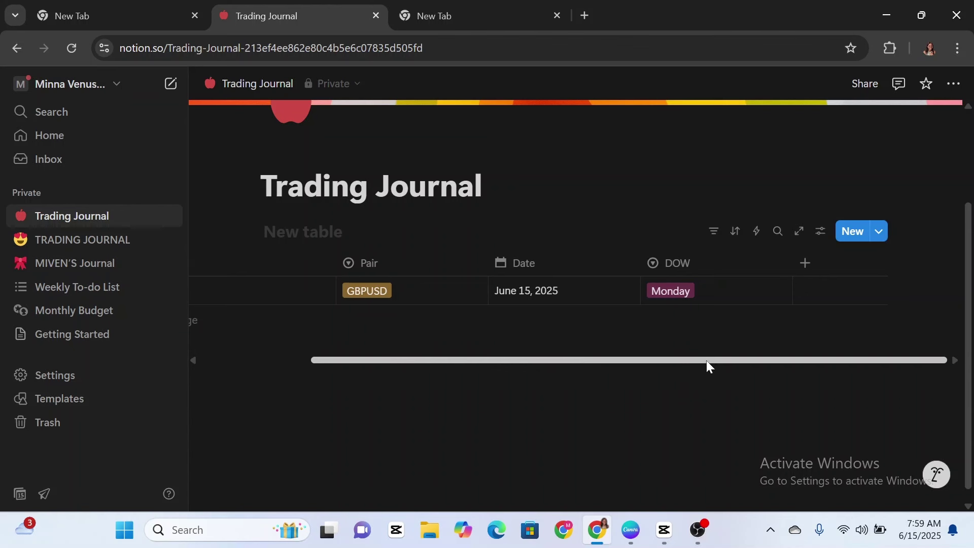
left_click(808, 269)
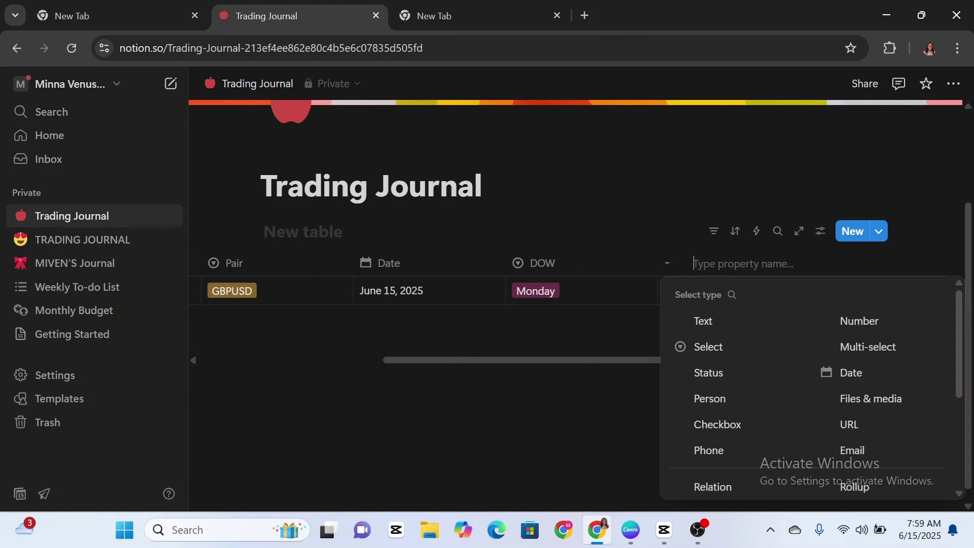
left_click(715, 347)
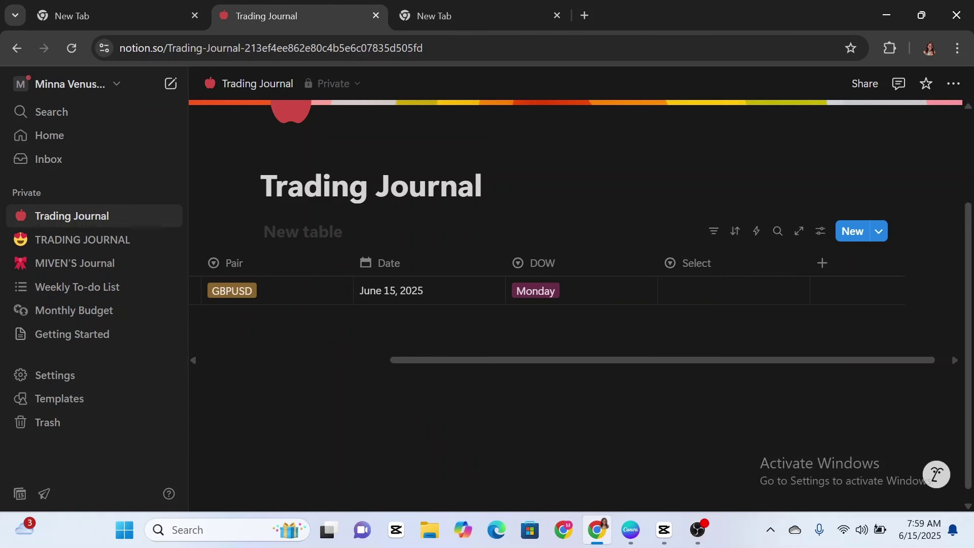
left_click(725, 269)
key("BackSpace")
key("BackSpace")
key("BackSpace")
key("BackSpace")
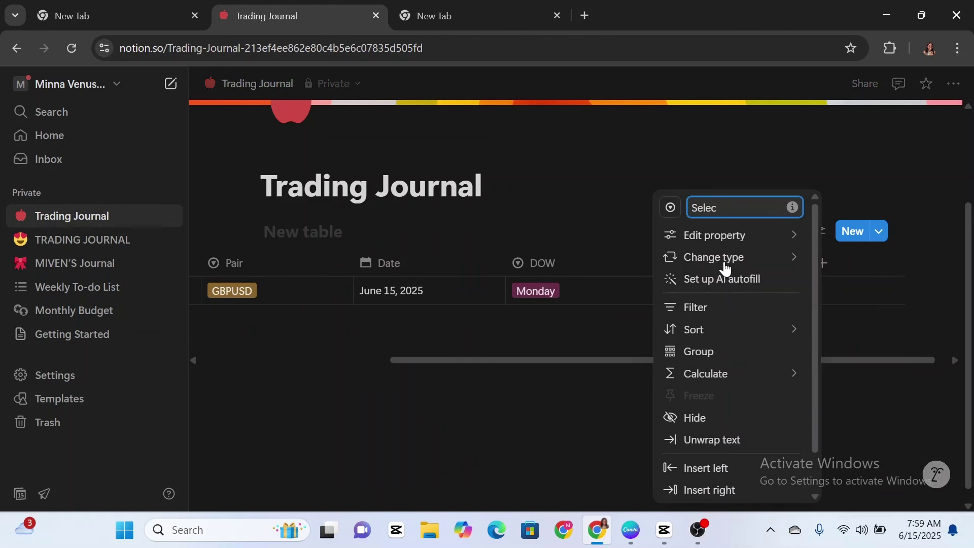
key("BackSpace")
key("BackSpace")
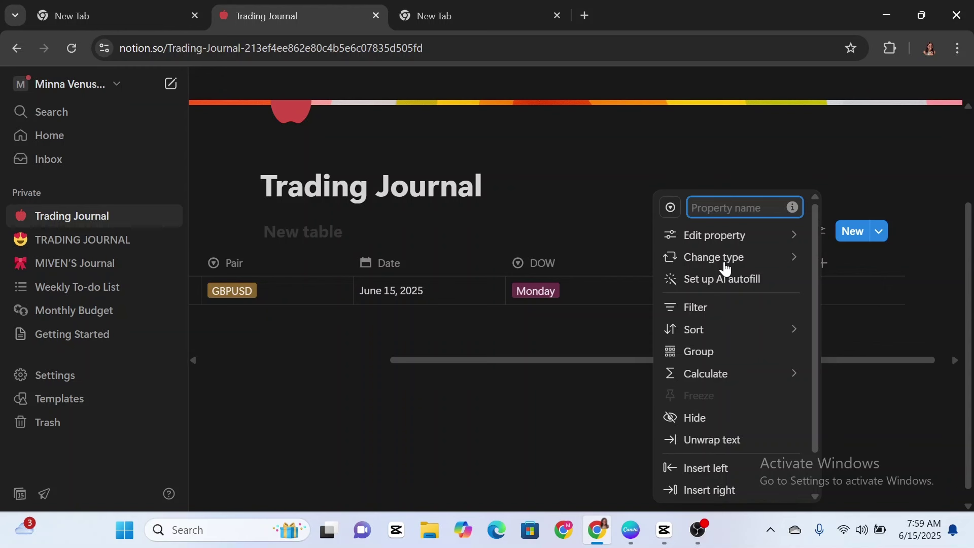
type("POI")
Add the options OB and FVG to the POI property
key("Down")
key("Return")
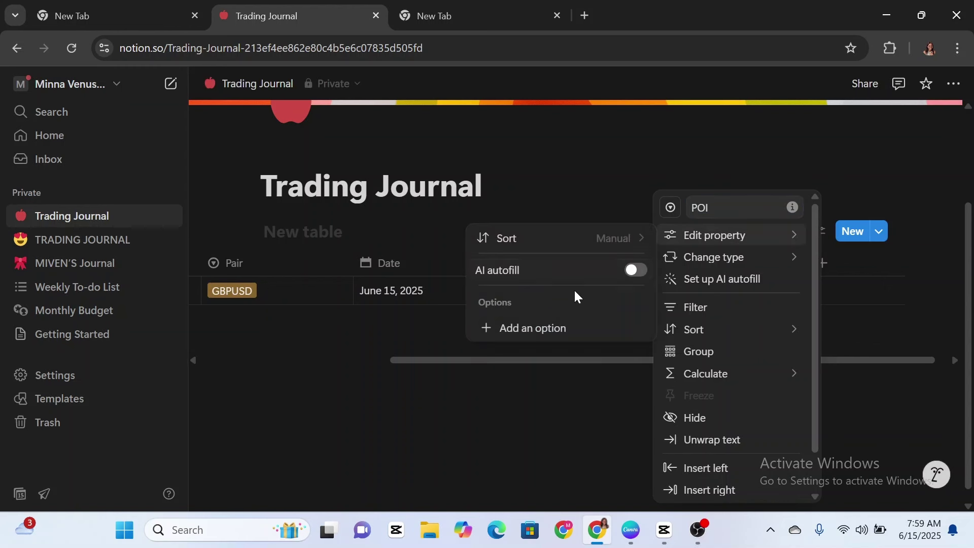
left_click(514, 330)
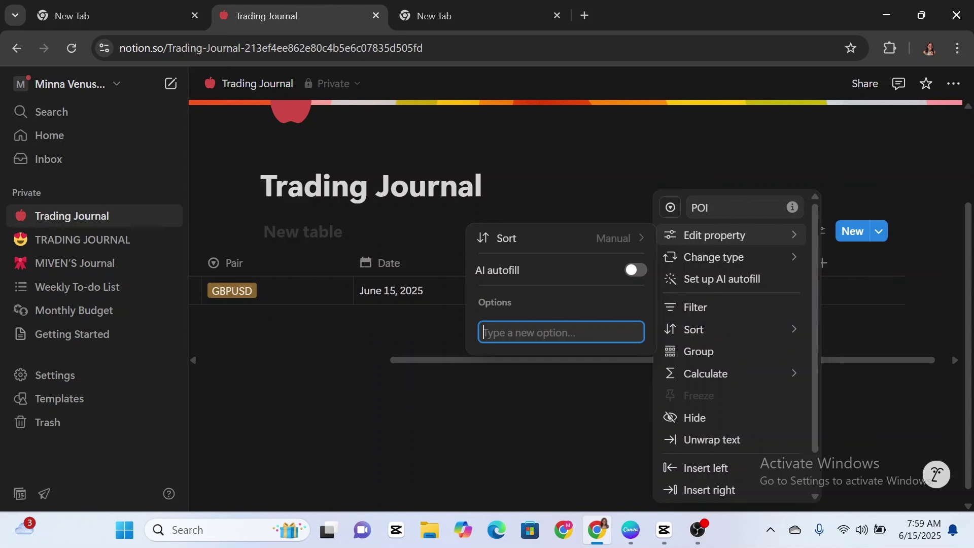
type("OB")
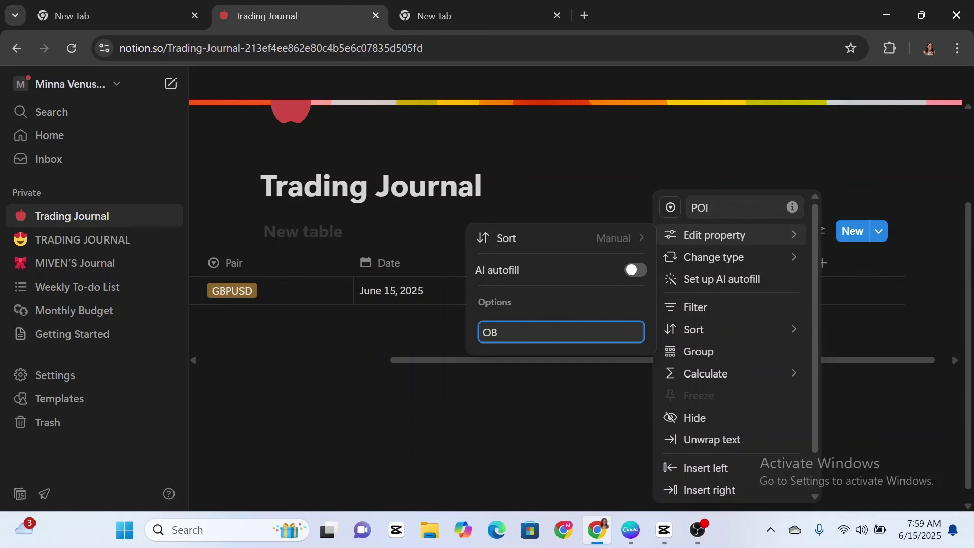
key("Return")
type("FVG")
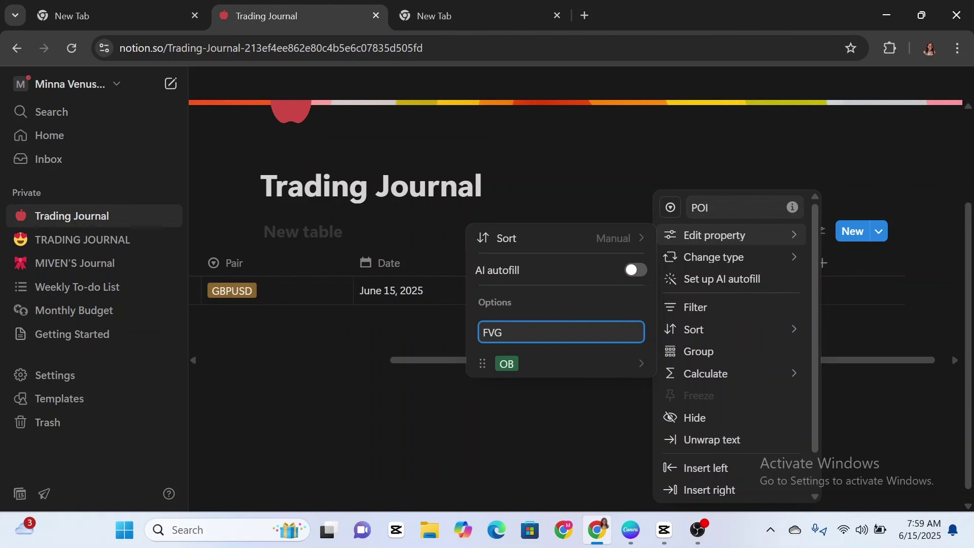
key("Return")
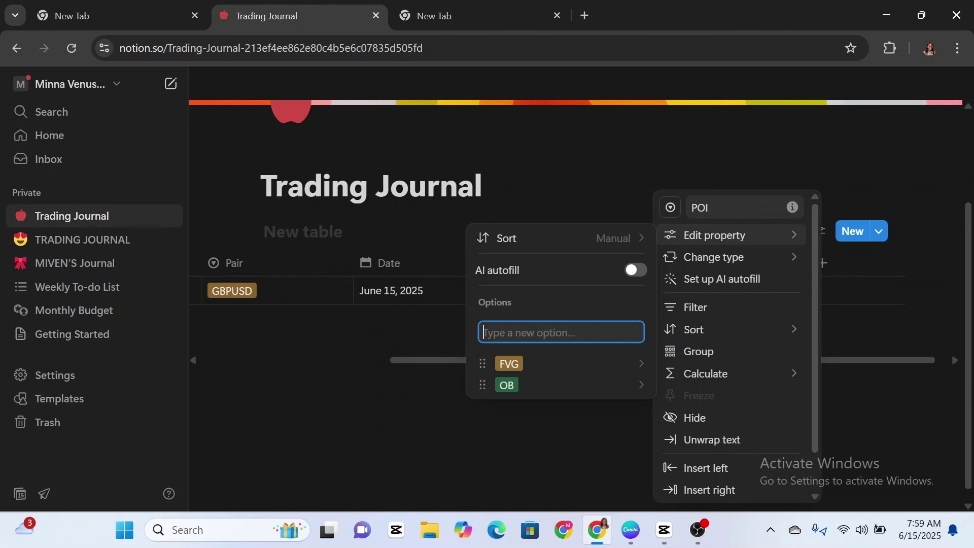
left_click(526, 448)
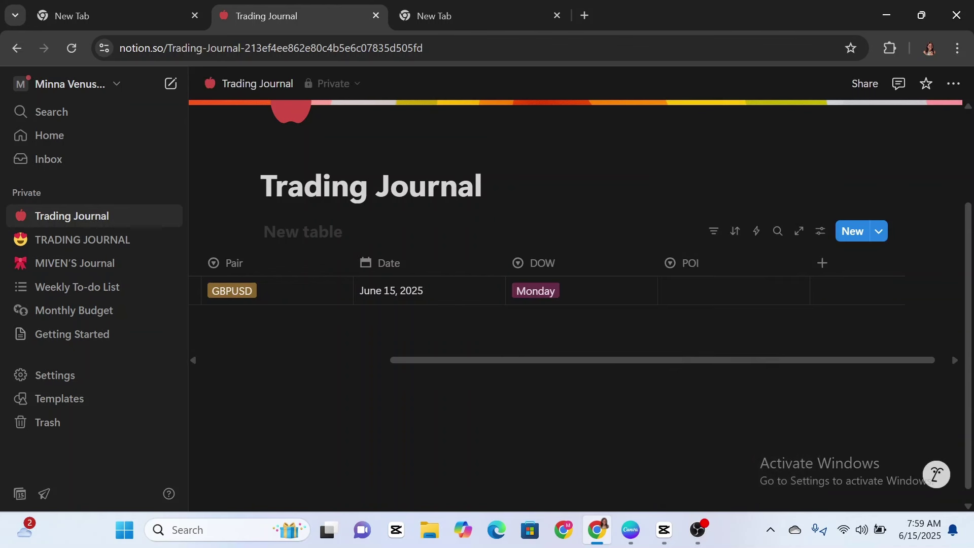
Set row 1's POI to OB
left_click(694, 298)
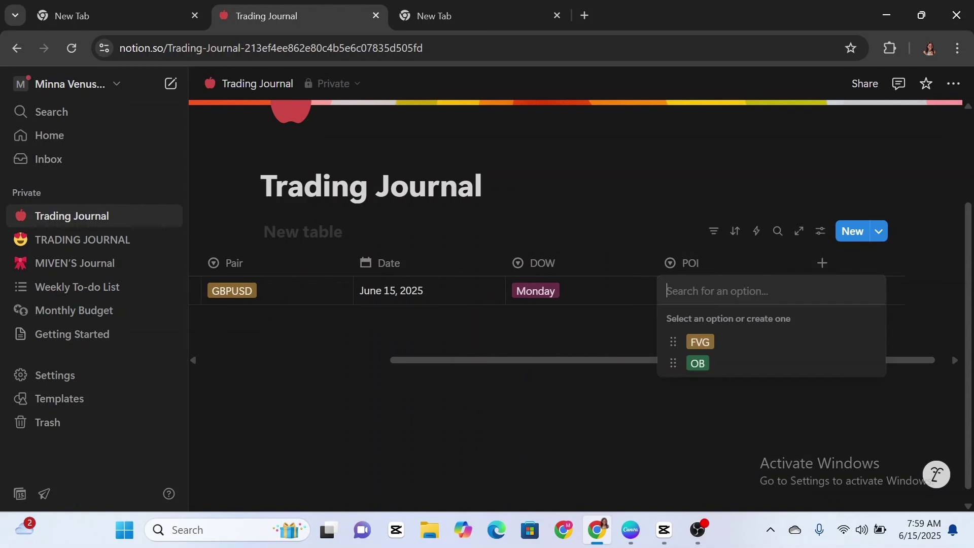
left_click(698, 364)
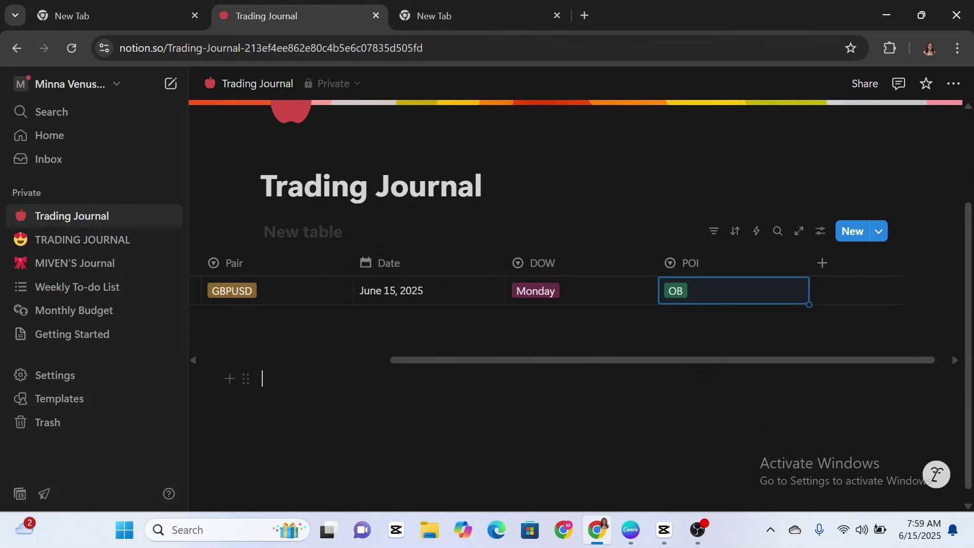
left_click(263, 379)
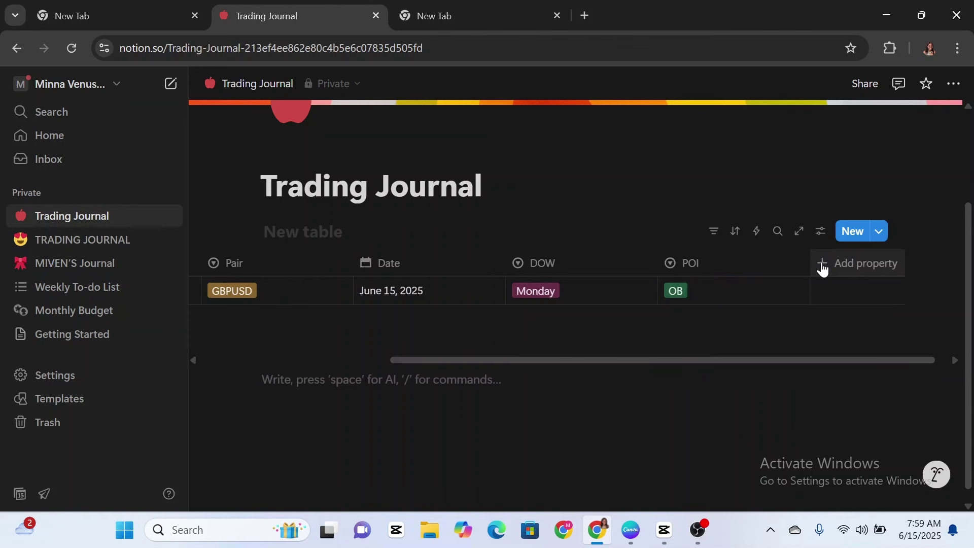
Add a Multi-select property after POI and name it "Confluences"
left_click(823, 269)
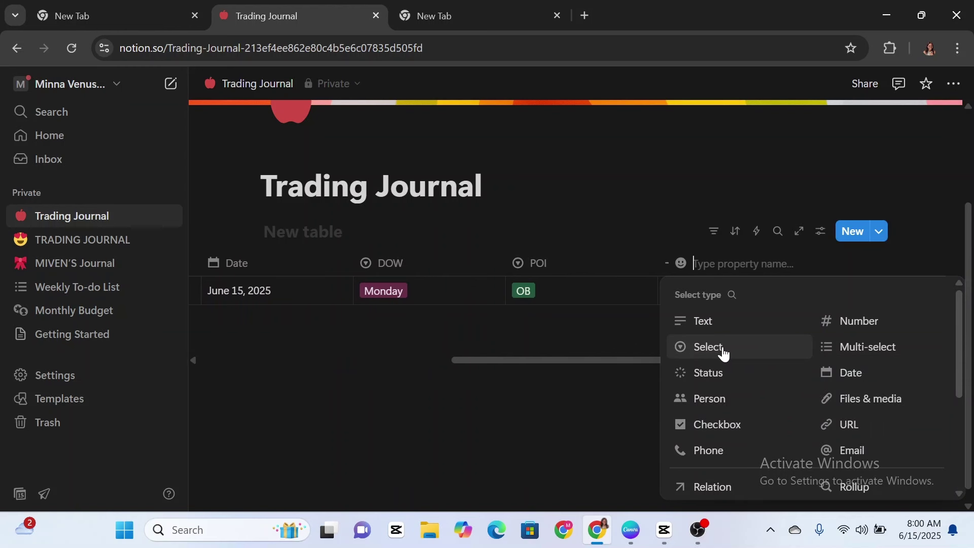
left_click(871, 355)
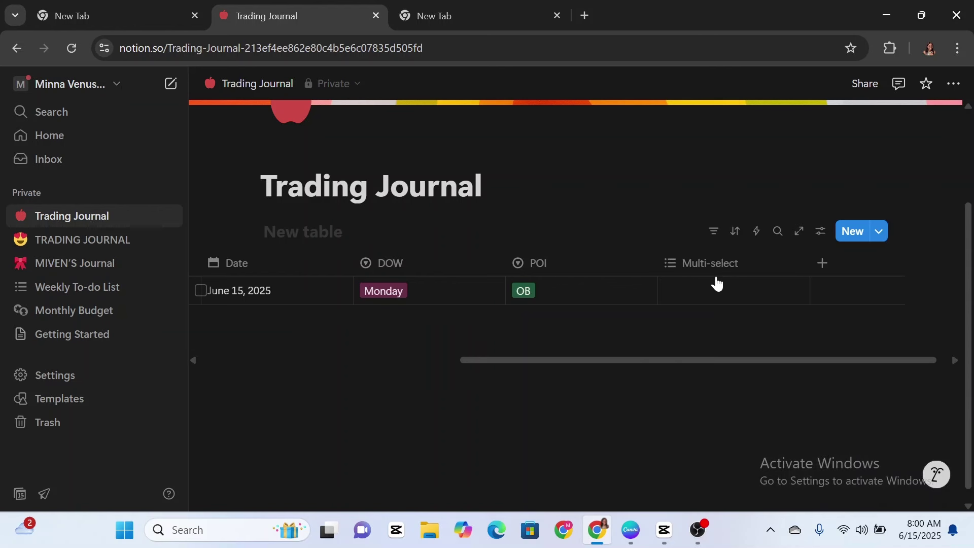
left_click(743, 271)
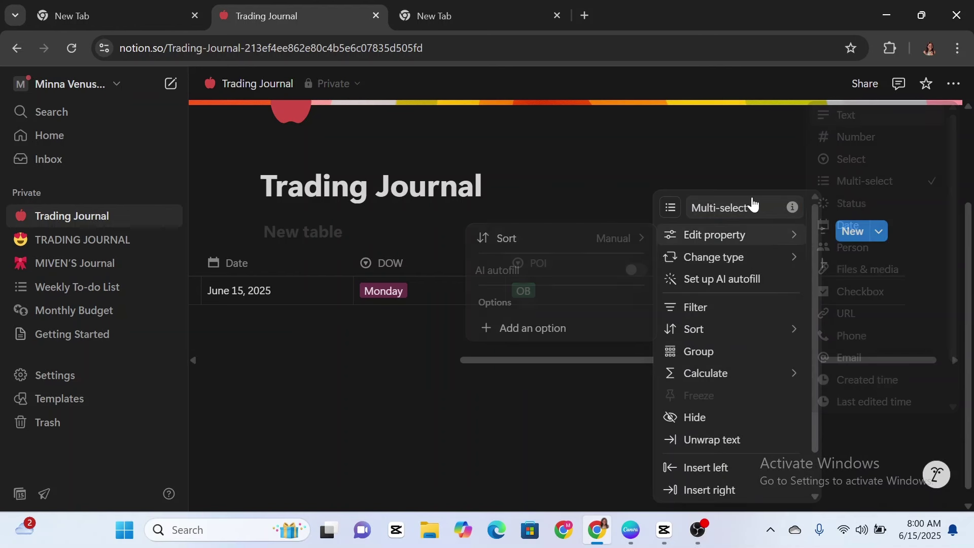
left_click(749, 203)
key("BackSpace")
key("BackSpace")
key("BackSpace")
key("BackSpace")
key("BackSpace")
key("BackSpace")
key("BackSpace")
key("BackSpace")
key("BackSpace")
key("BackSpace")
key("BackSpace")
key("BackSpace")
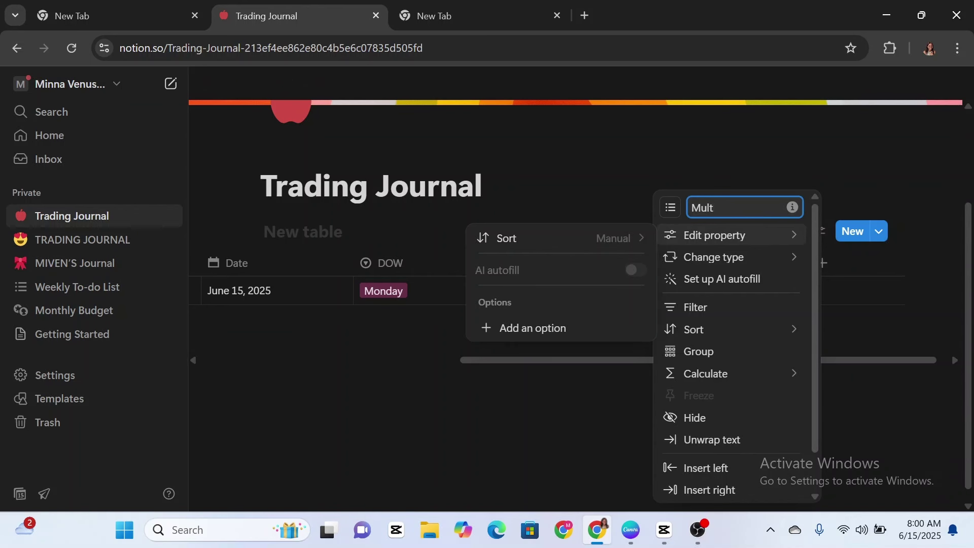
type("Confluences")
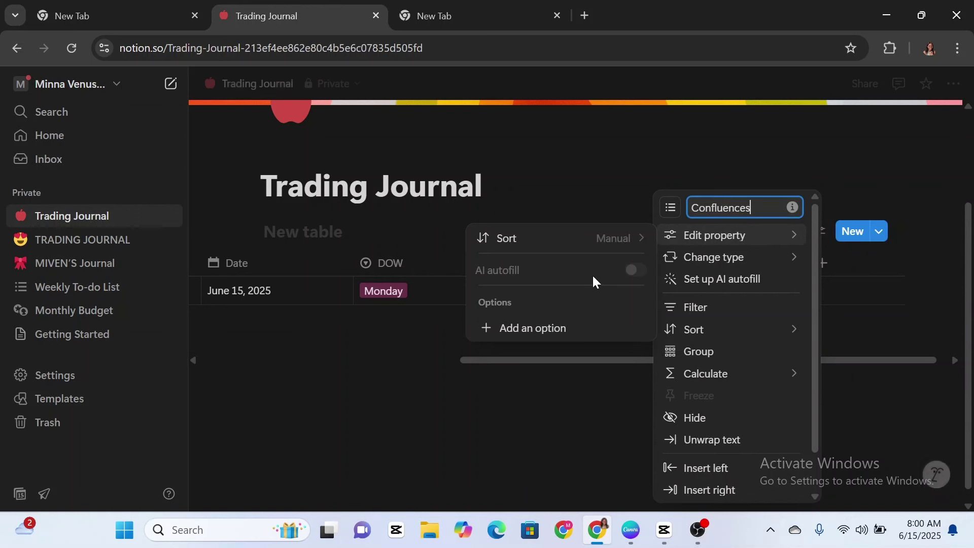
Add the options FVG, OB and LIQ to the Confluences property
left_click(504, 329)
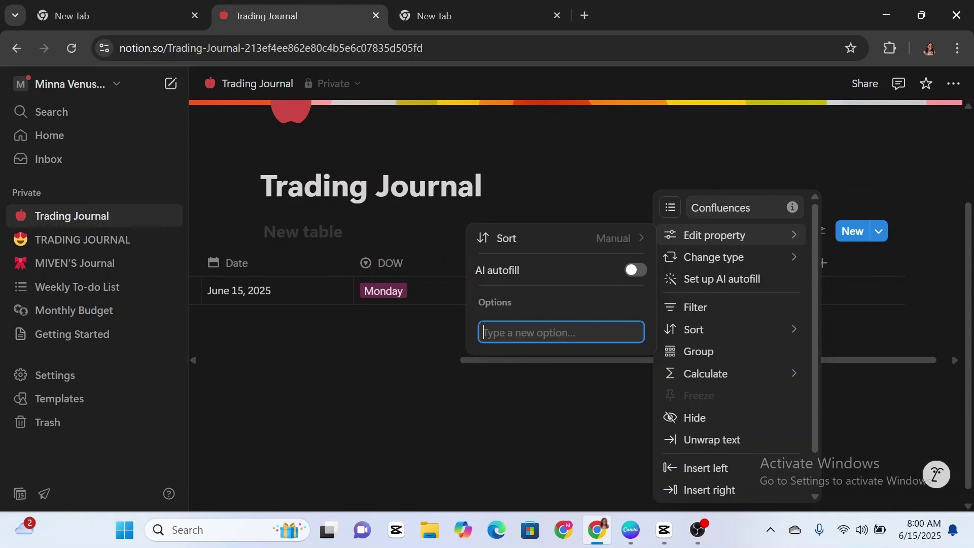
type("FVG")
key("Return")
type("OB")
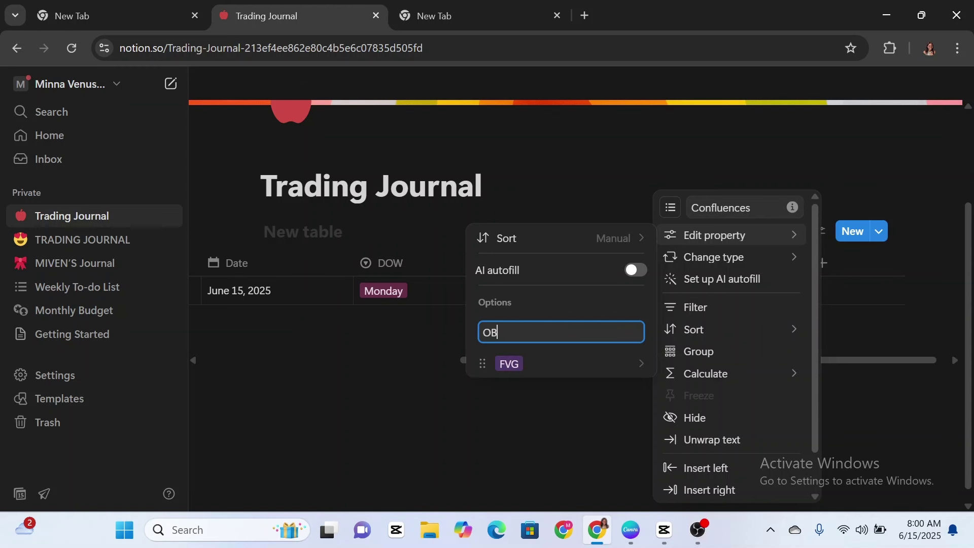
key("Return")
type("L")
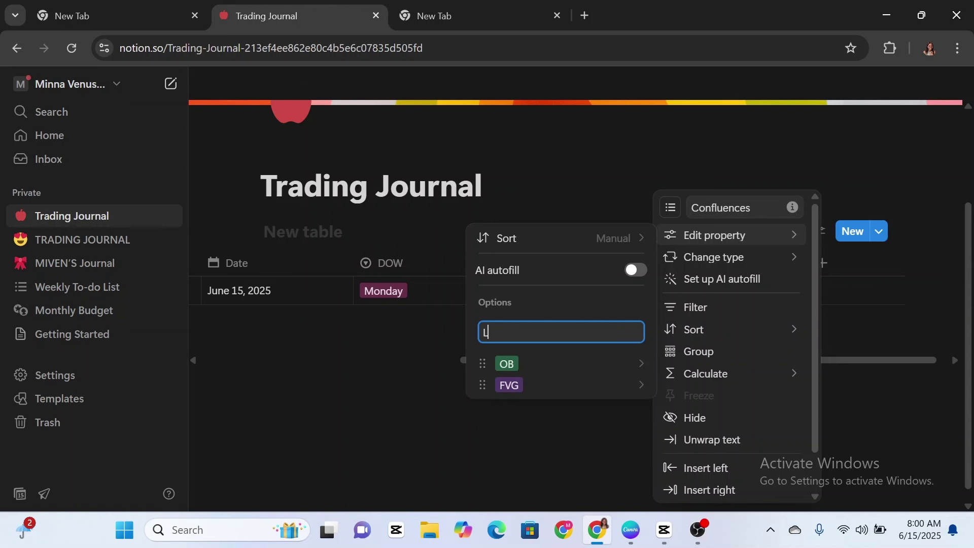
type("IQ")
key("Return")
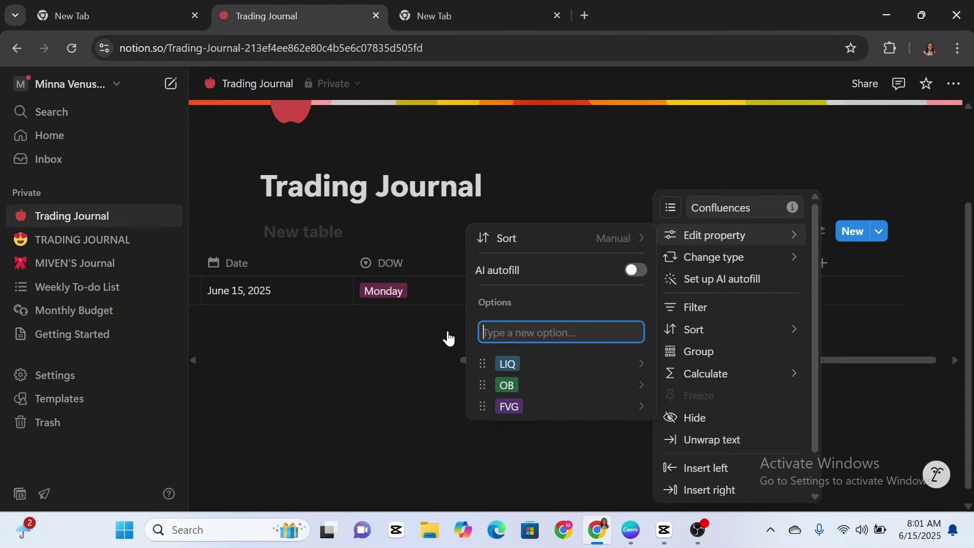
key("Escape")
key("Escape")
key("Escape")
Set row 1's Confluences to FVG, OB and LIQ
left_click(692, 296)
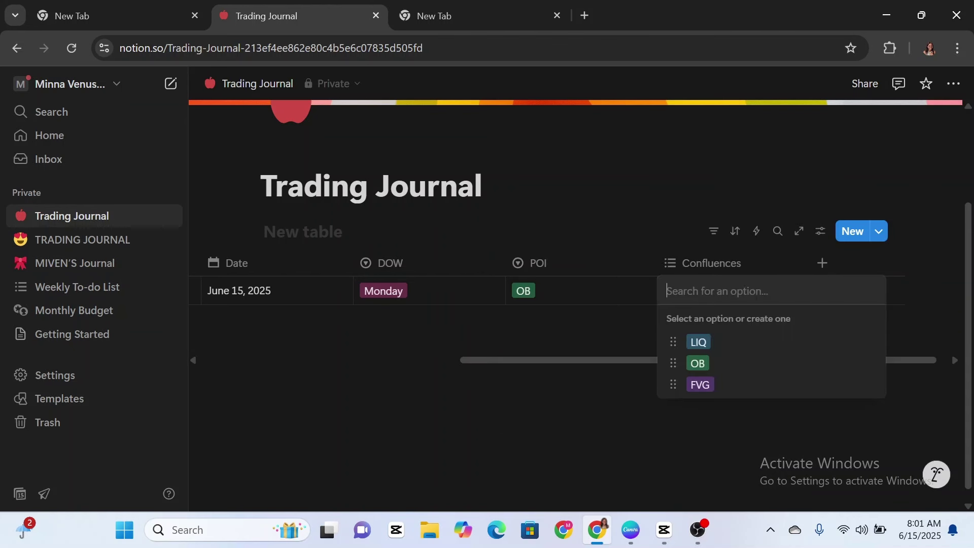
left_click(690, 384)
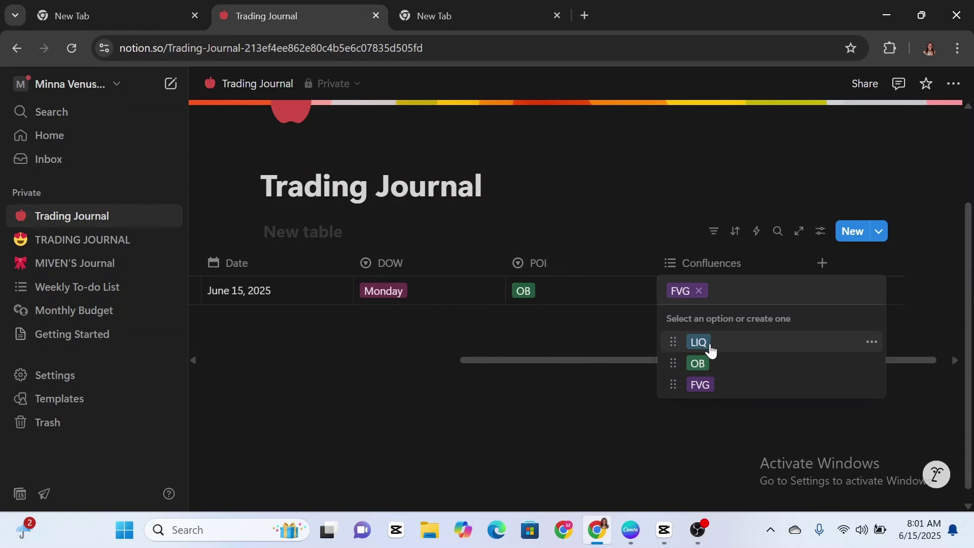
left_click(690, 365)
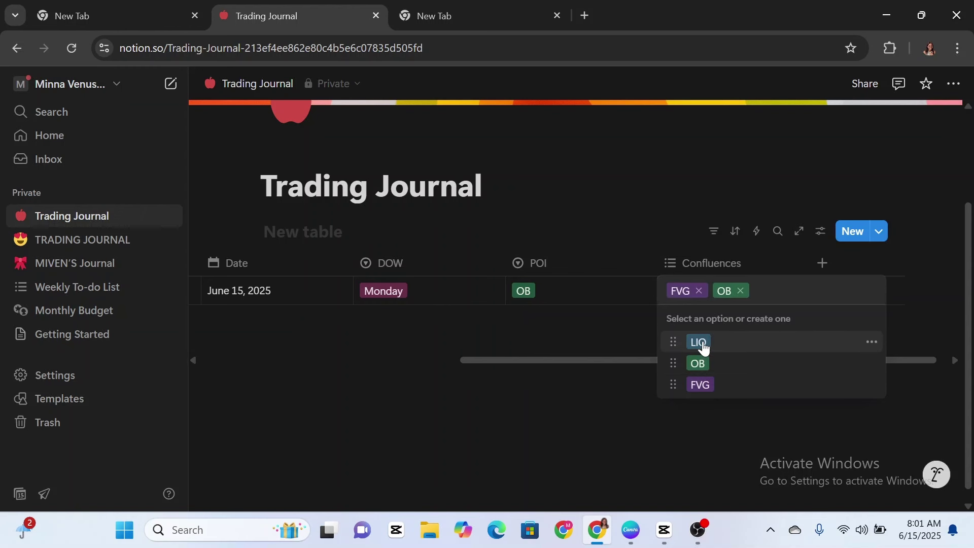
left_click(702, 342)
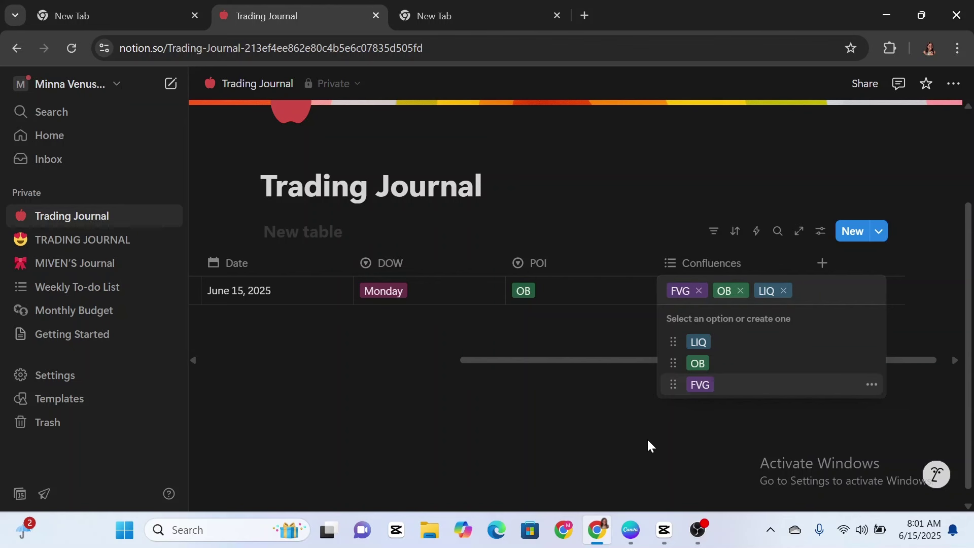
key("Escape")
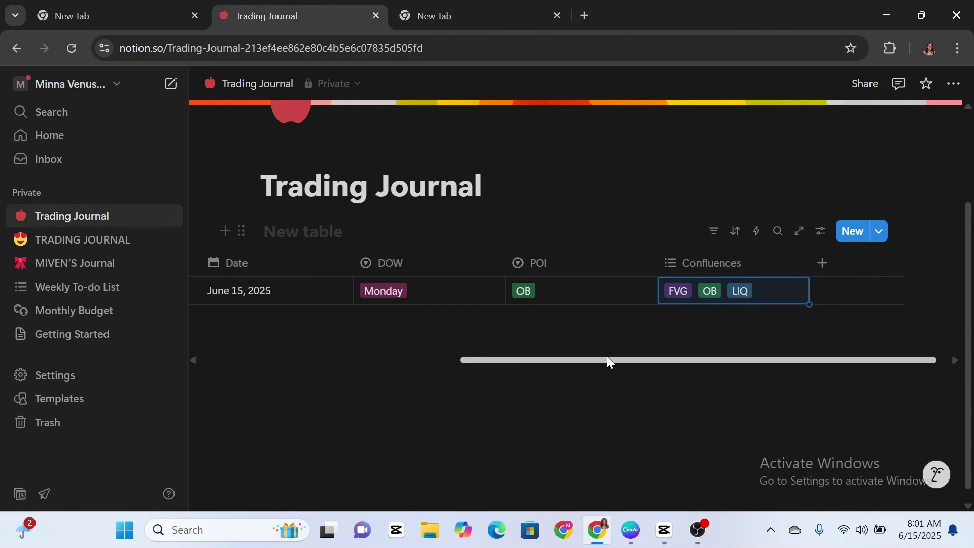
Add a URL property after Confluences and name it "Entry"
left_click_drag(607, 357, 668, 361)
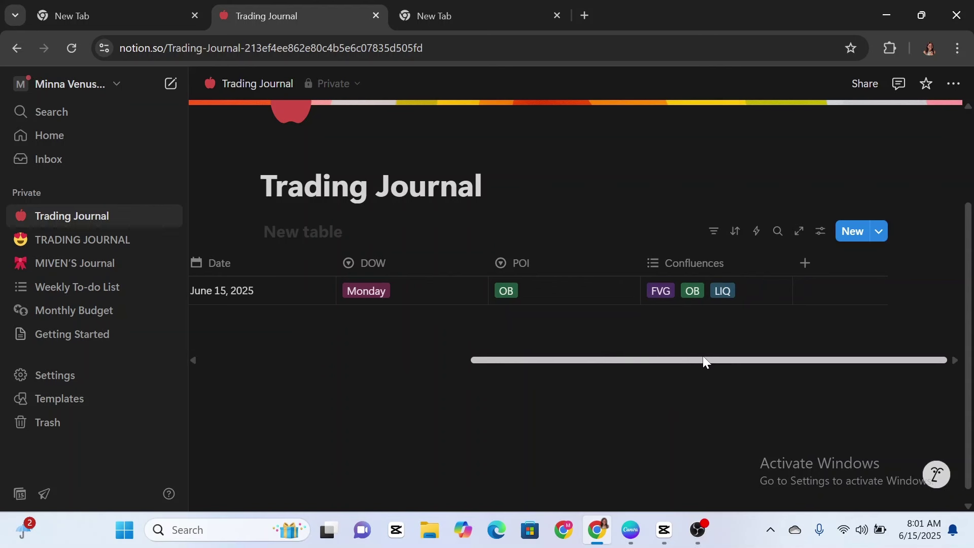
left_click(807, 271)
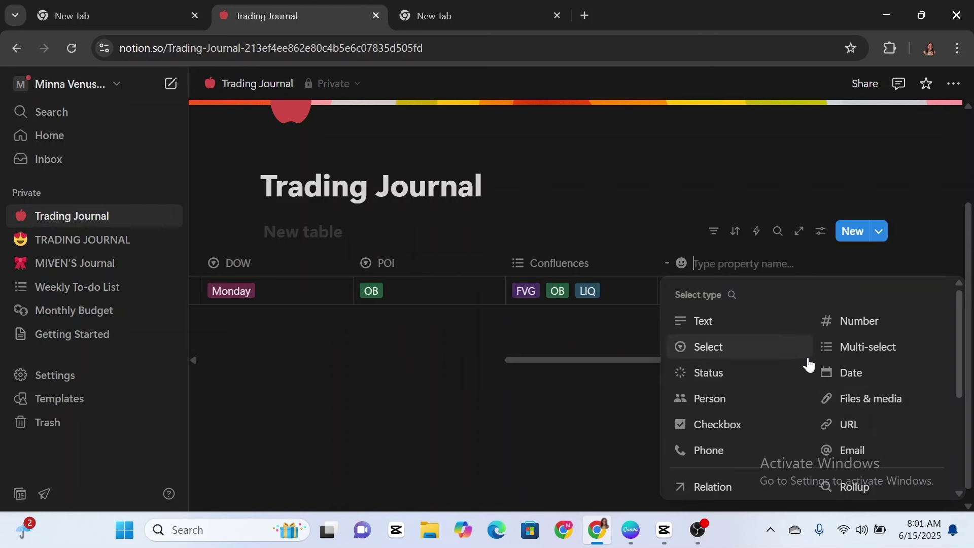
left_click(846, 428)
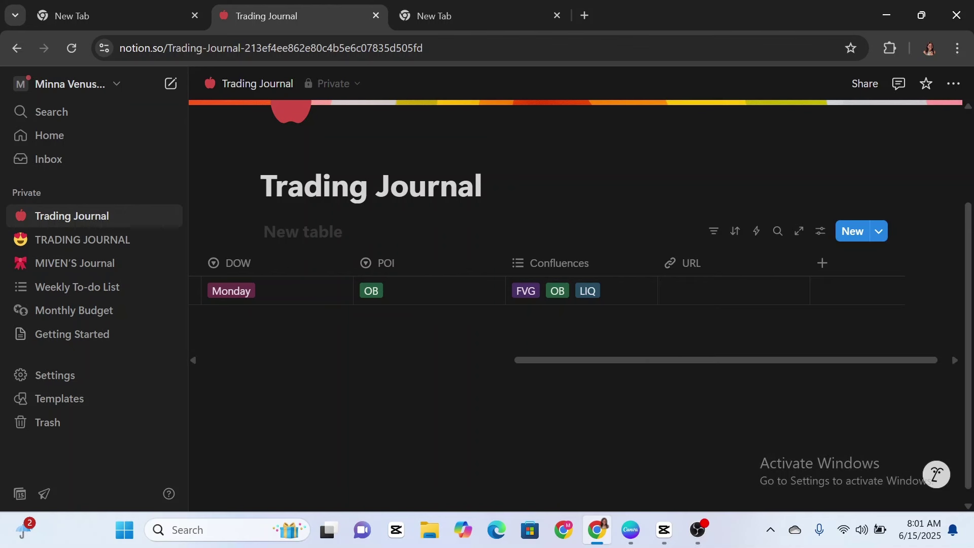
left_click(705, 269)
mouse_move(707, 270)
double_click(717, 209)
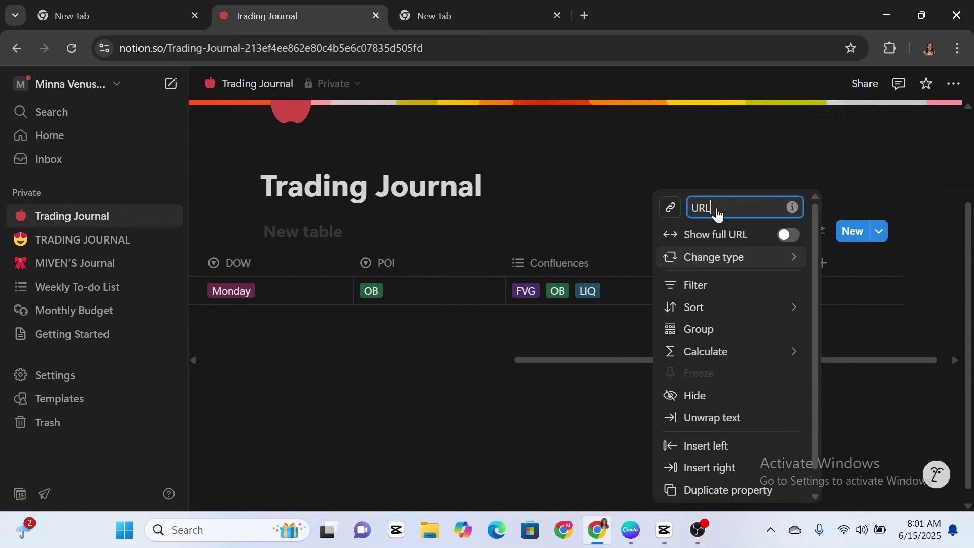
key("BackSpace")
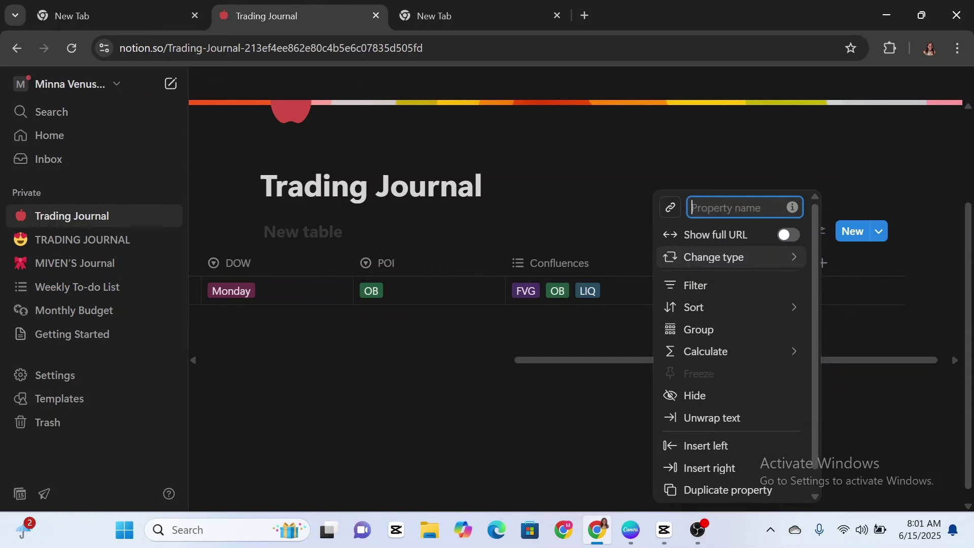
type("Entry")
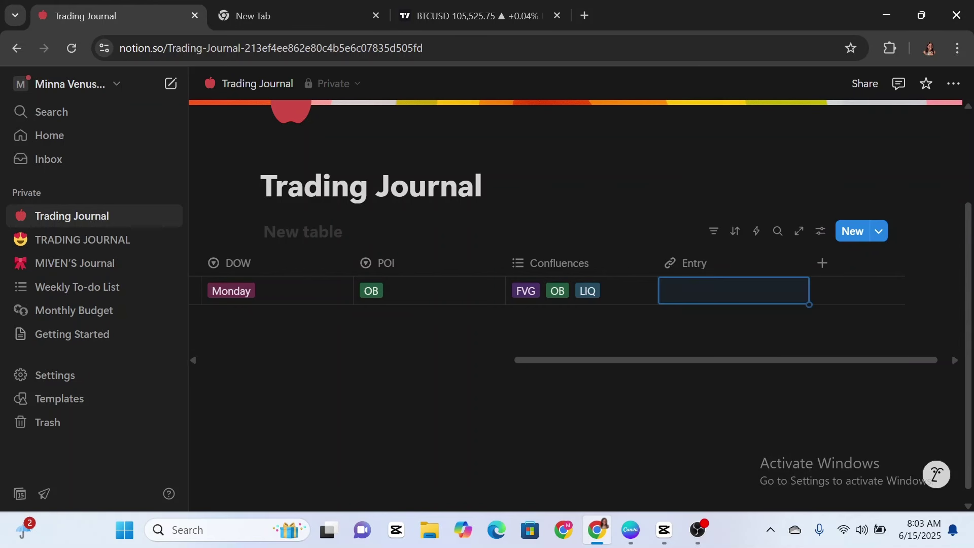
Switch to the TradingView BTCUSD chart and copy the link of a chart snapshot
left_click(445, 11)
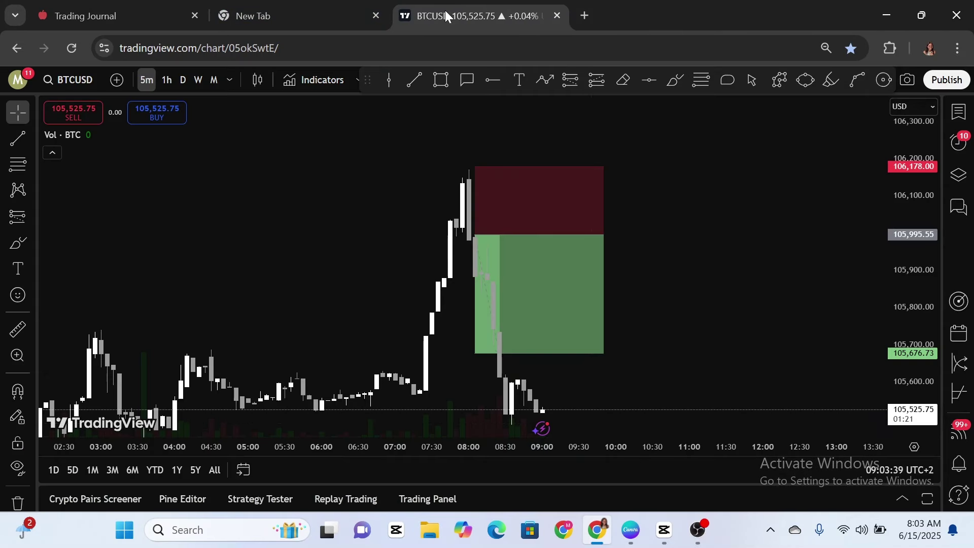
left_click(907, 78)
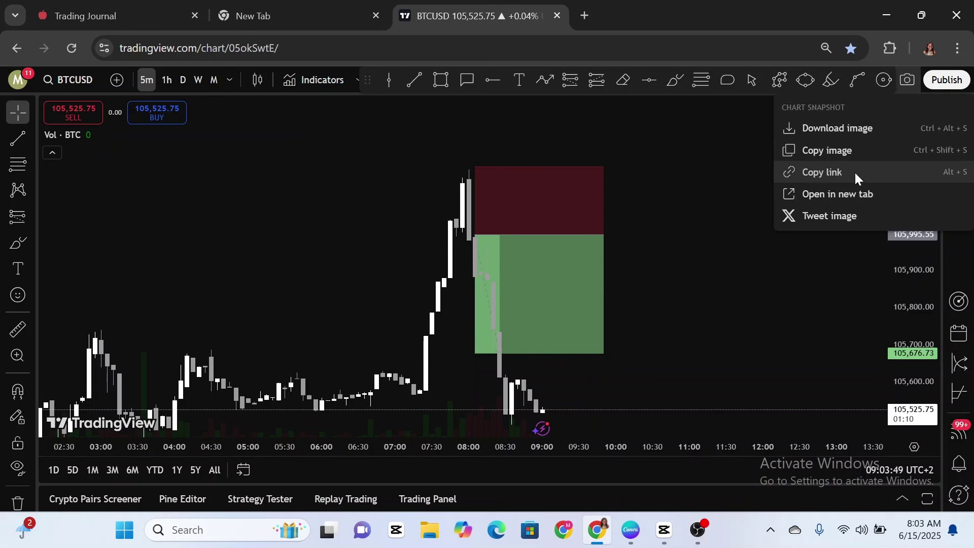
left_click(871, 172)
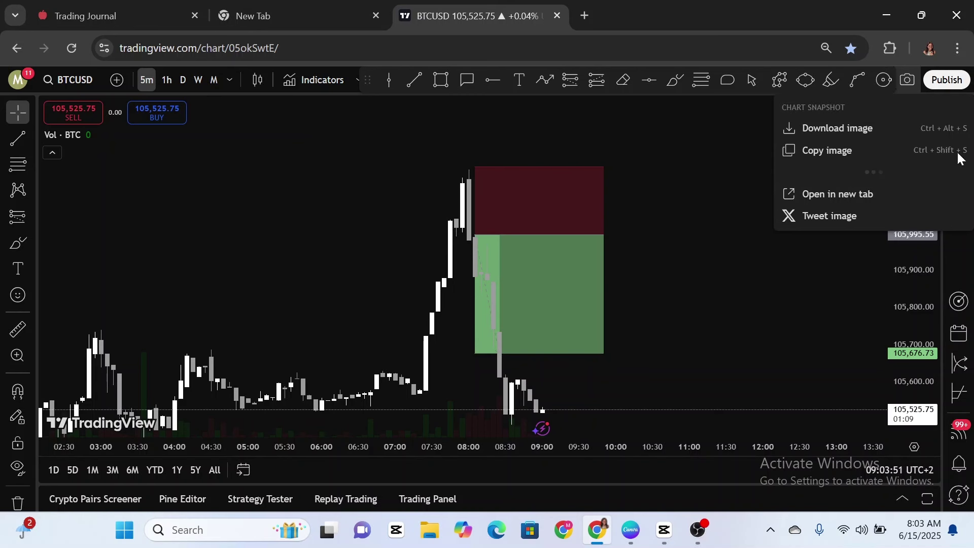
left_click(96, 15)
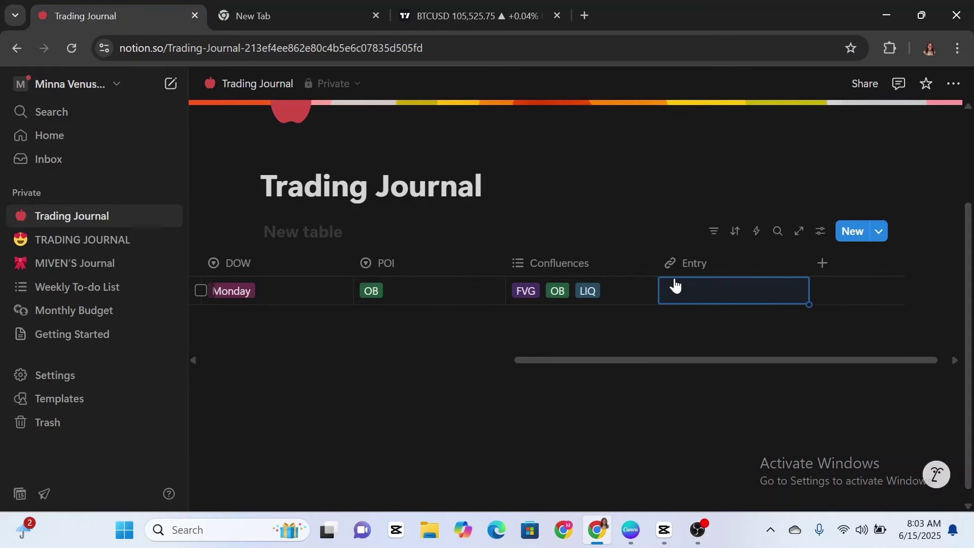
left_click(671, 293)
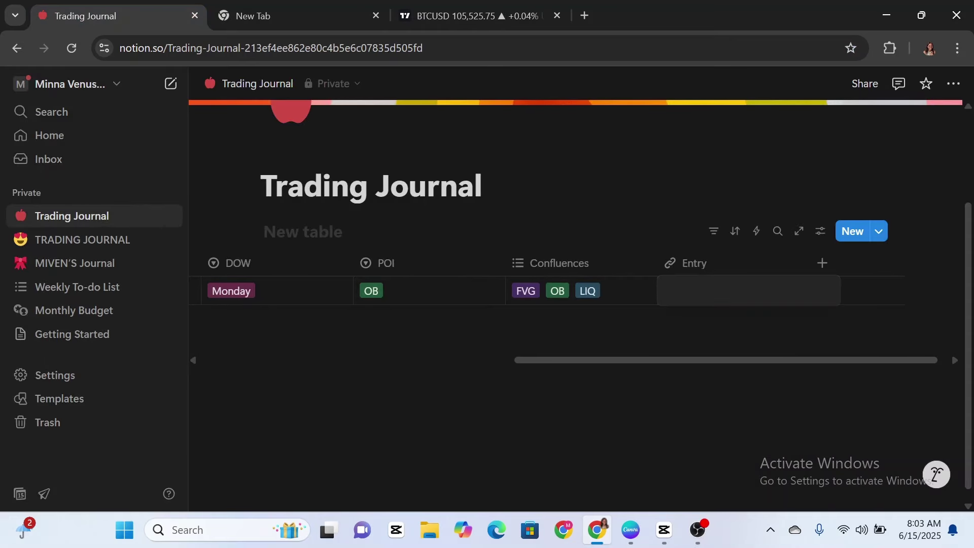
type("https://www.tradingview.com/x/aD6H3Hwc/")
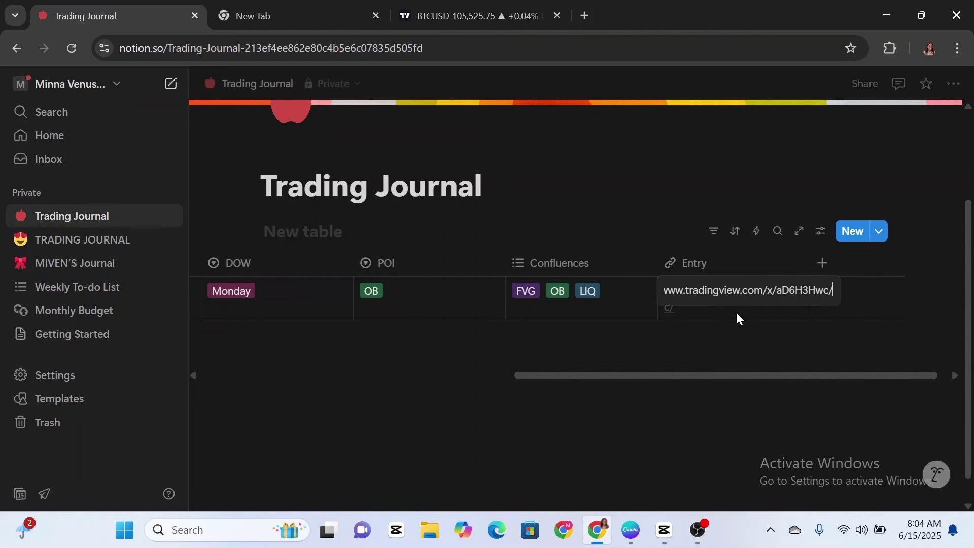
Finish editing the Entry link, add a URL property after Entry and name it "Exit"
key("Home")
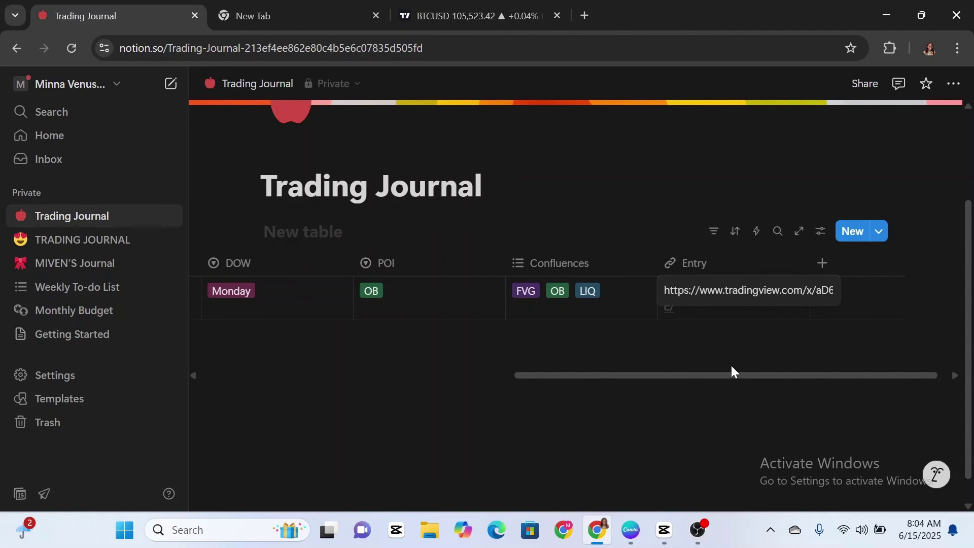
key("Escape")
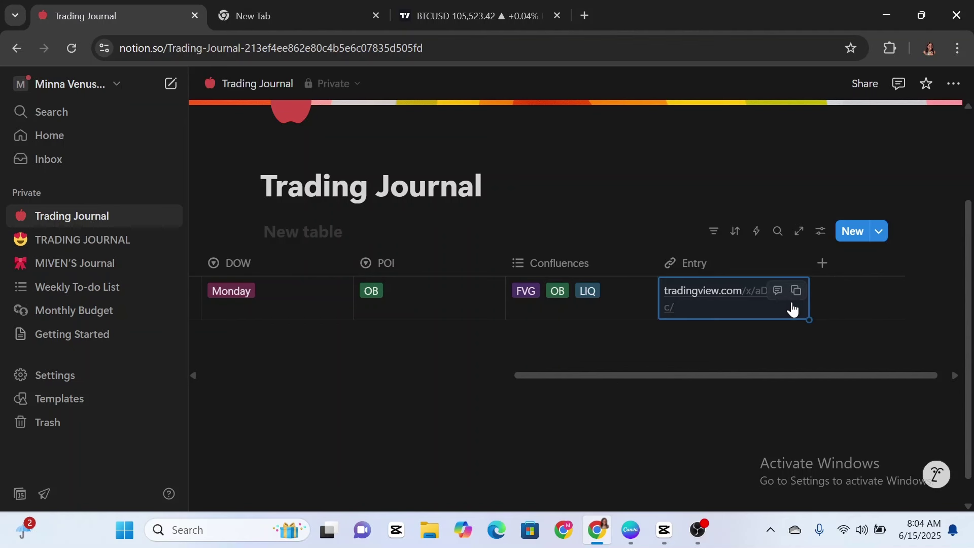
left_click(822, 266)
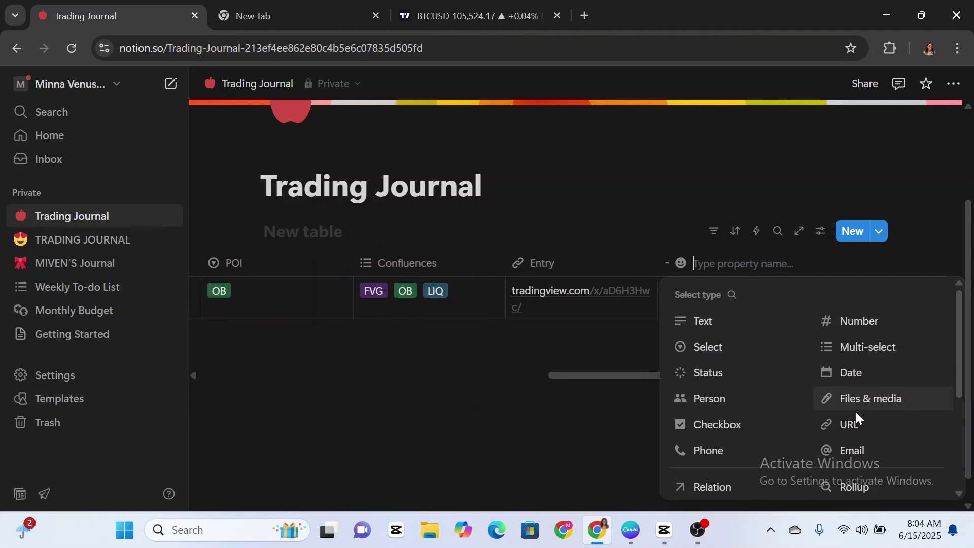
left_click(851, 427)
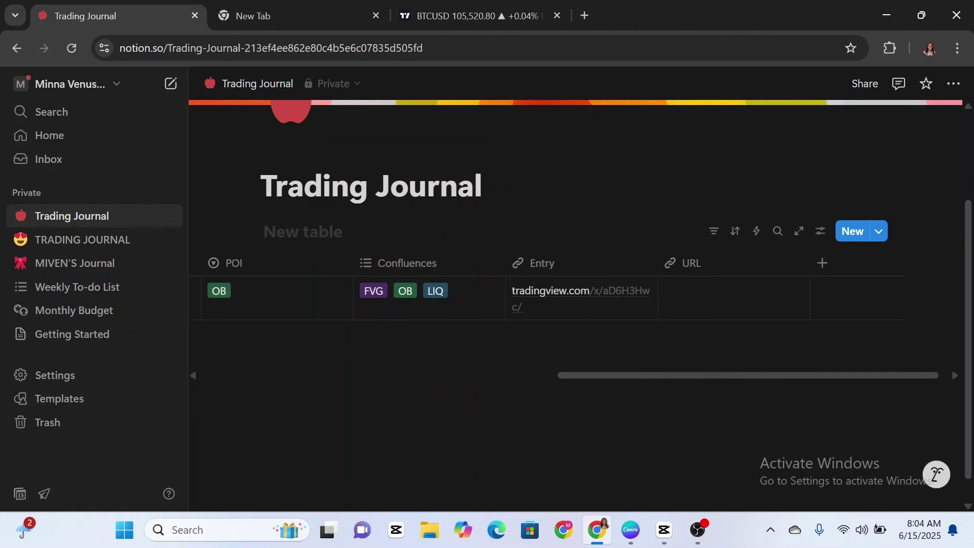
left_click(721, 265)
key("BackSpace")
key("BackSpace")
key("BackSpace")
type("Exit")
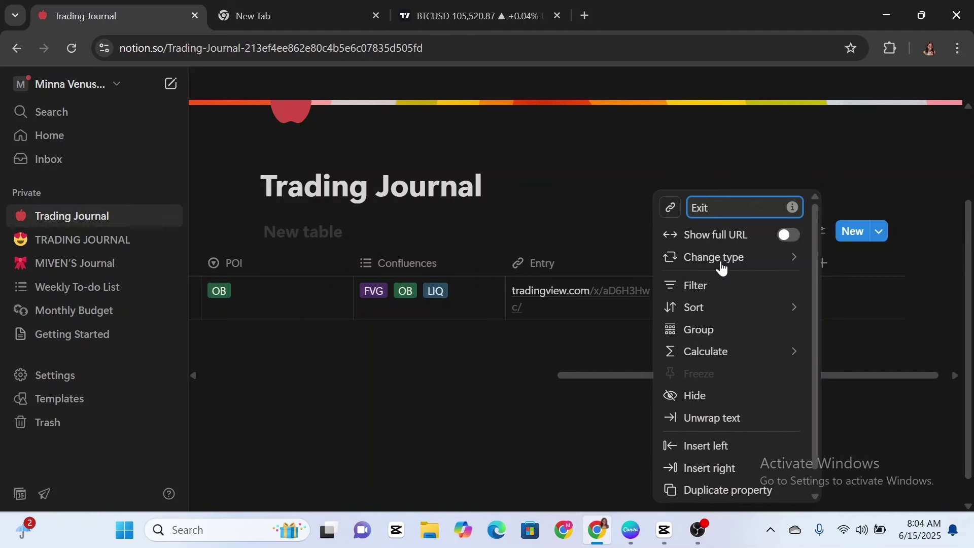
key("Return")
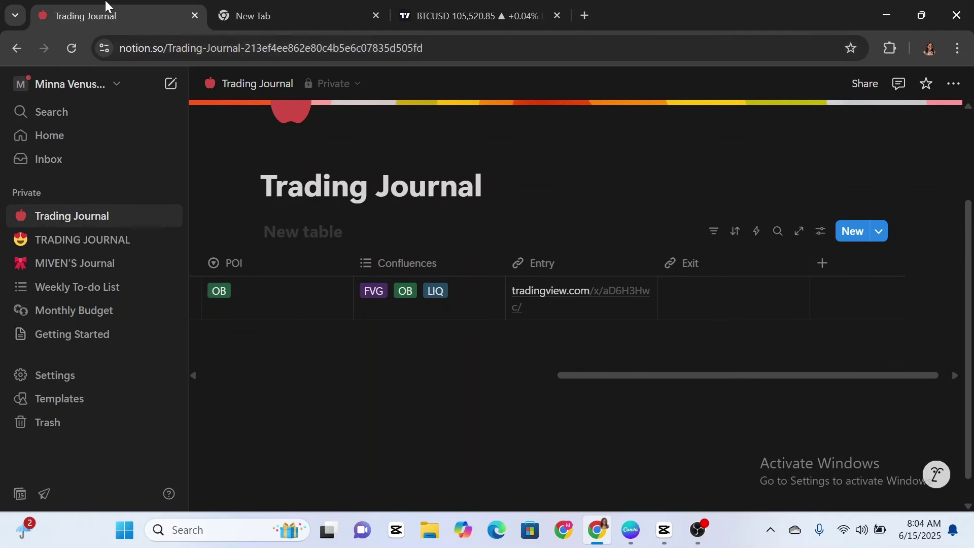
Switch to the TradingView BTCUSD chart and copy the link of a new chart snapshot for the trade's exit
left_click(456, 16)
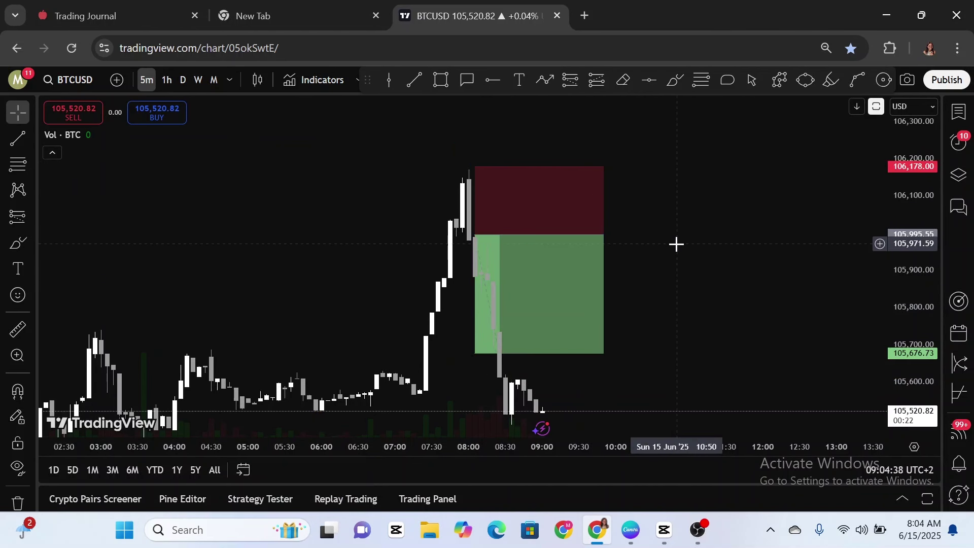
left_click(908, 81)
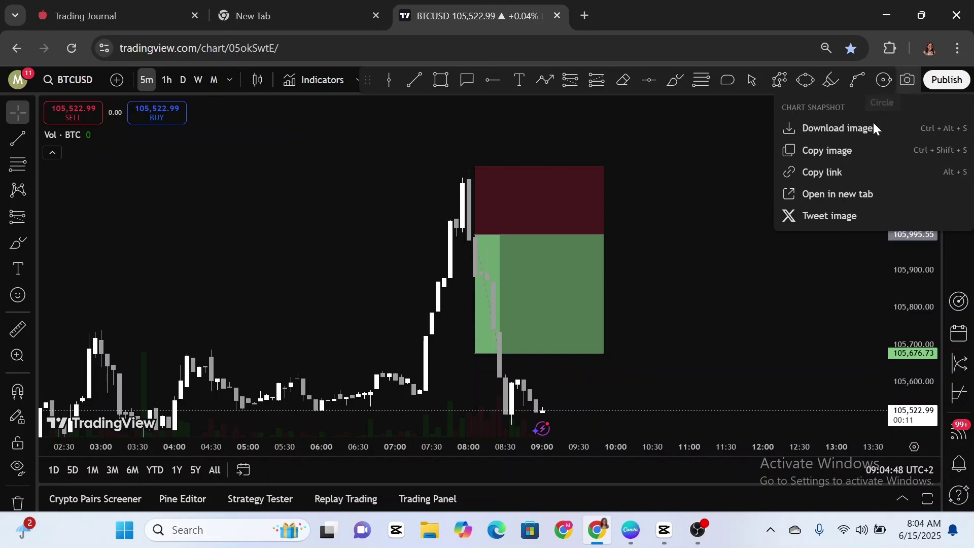
left_click(840, 172)
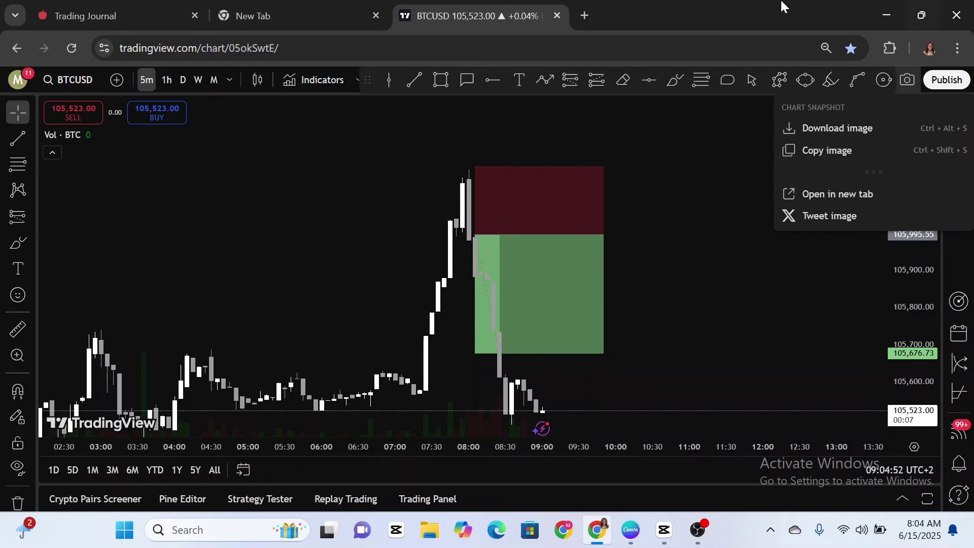
left_click(119, 10)
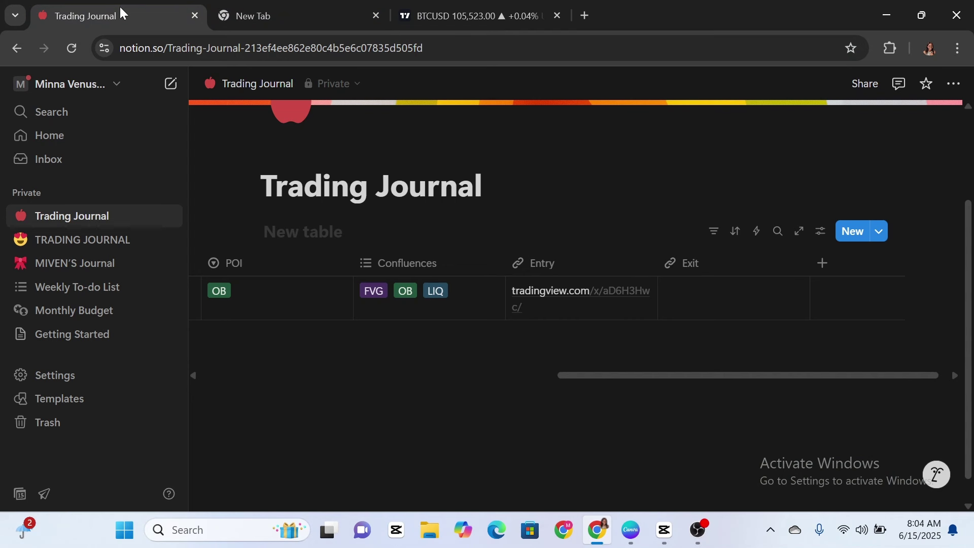
left_click(674, 298)
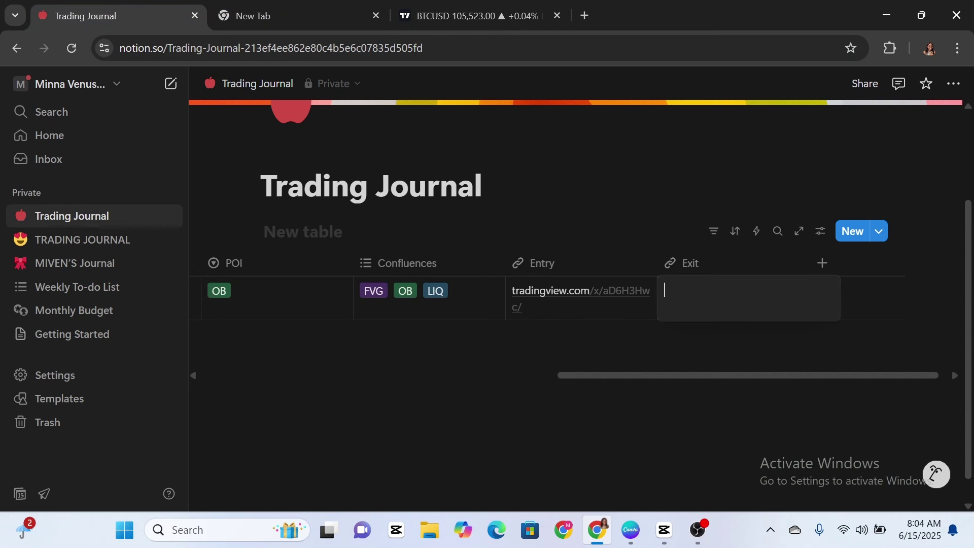
type("https://www.tradingview.com/x/UiMrEGw1/")
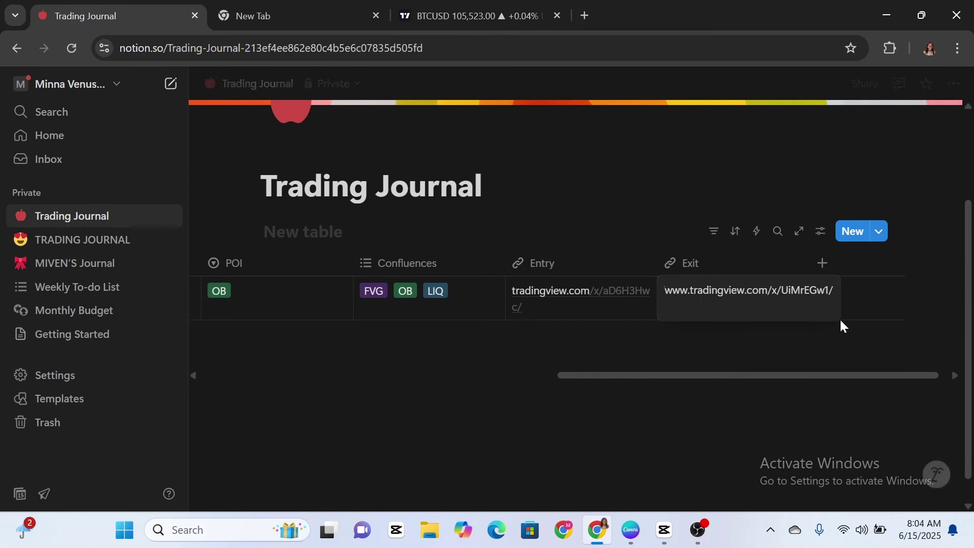
key("Return")
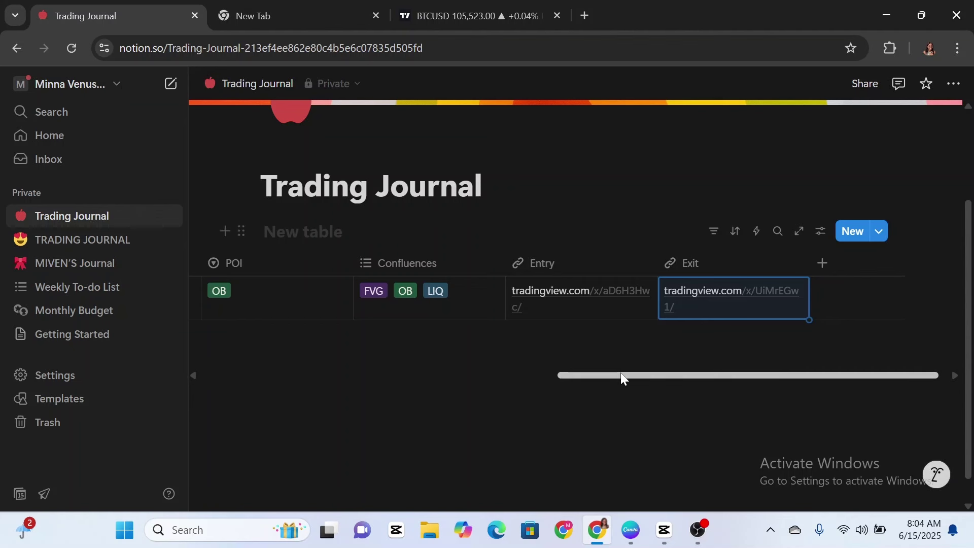
Add a Select property after Exit and name it "Outcome"
left_click_drag(623, 378, 632, 378)
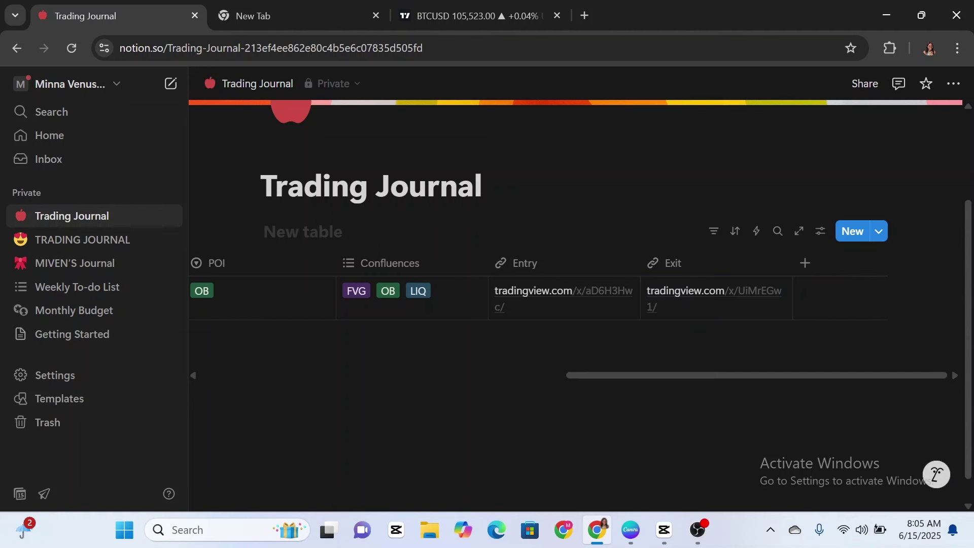
left_click(805, 265)
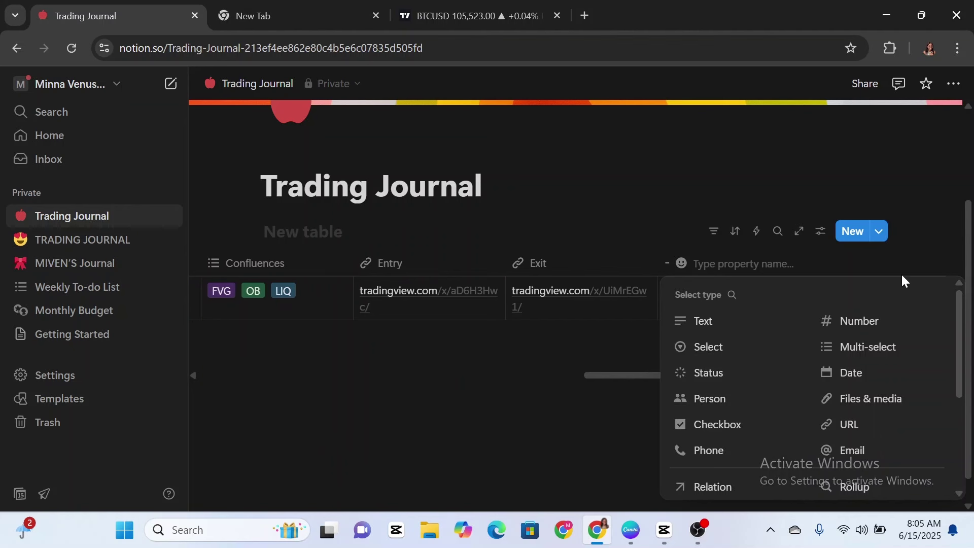
left_click(714, 348)
left_click(720, 265)
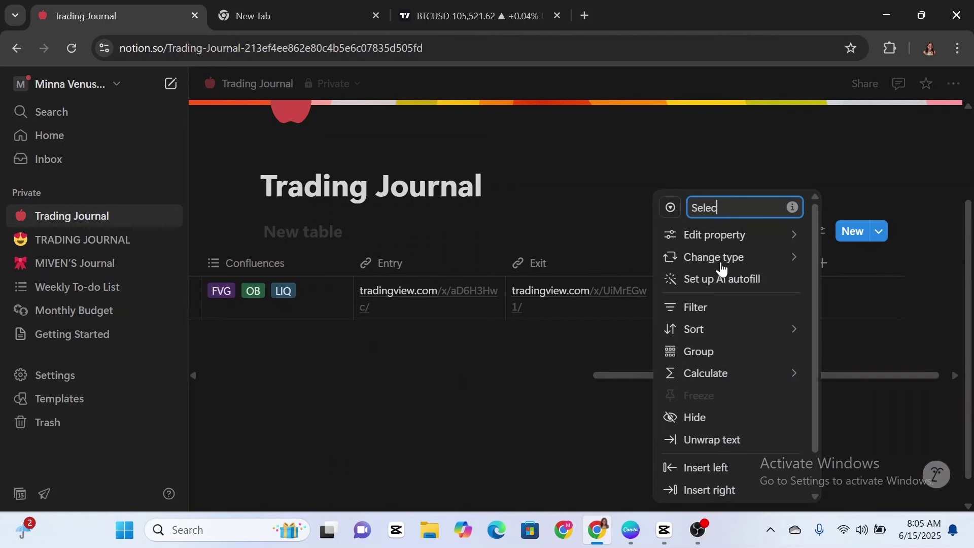
key("BackSpace")
key("BackSpace")
key("BackSpace")
type("Outcome")
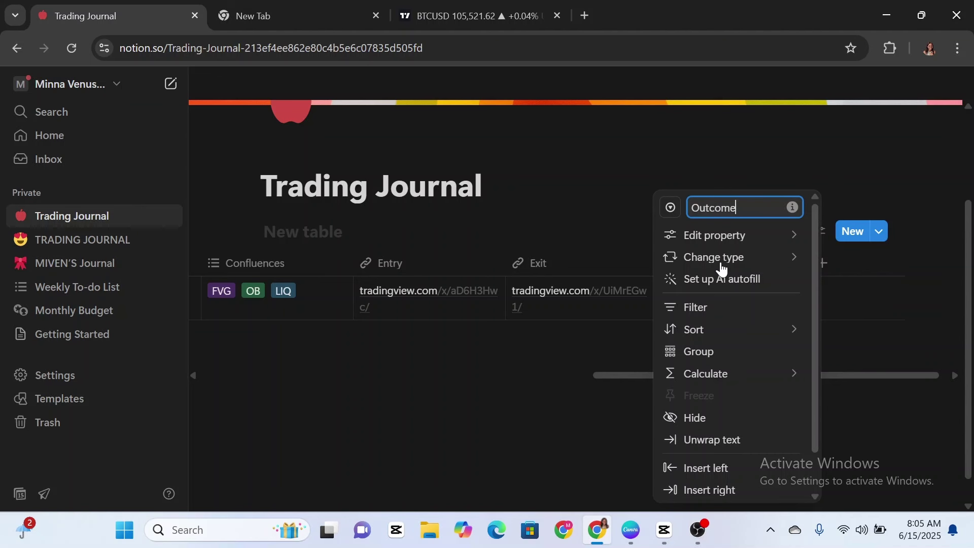
Add the options Win, Loss and BE to the Outcome property
mouse_move(726, 239)
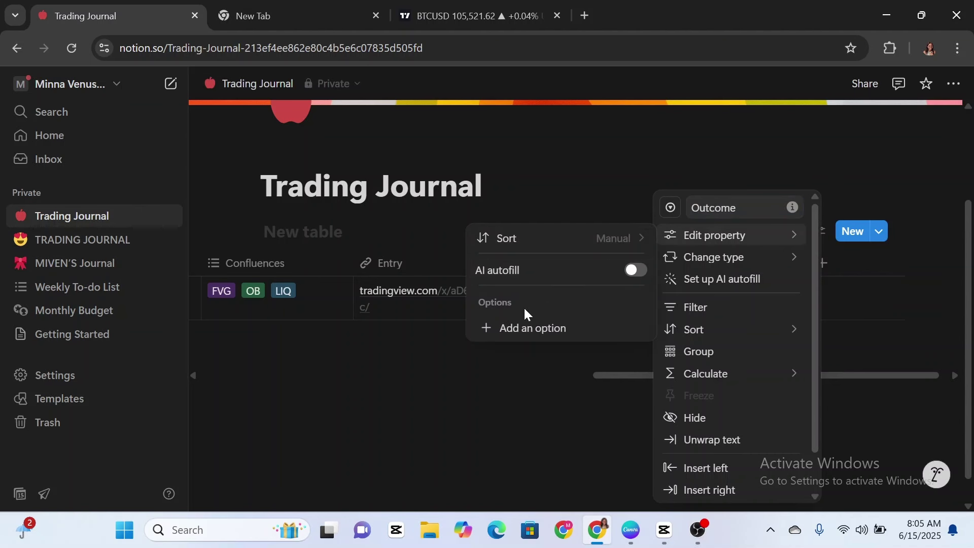
left_click(517, 333)
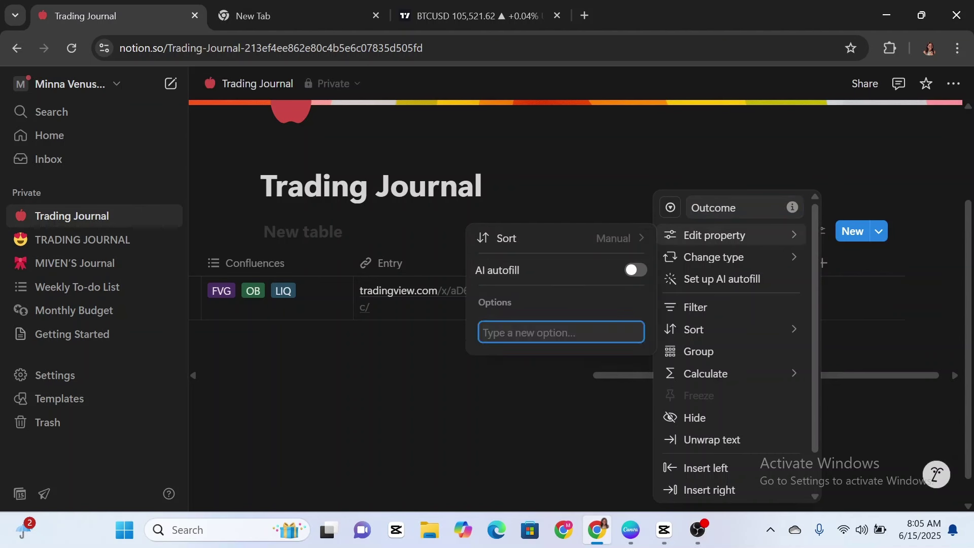
type("Win")
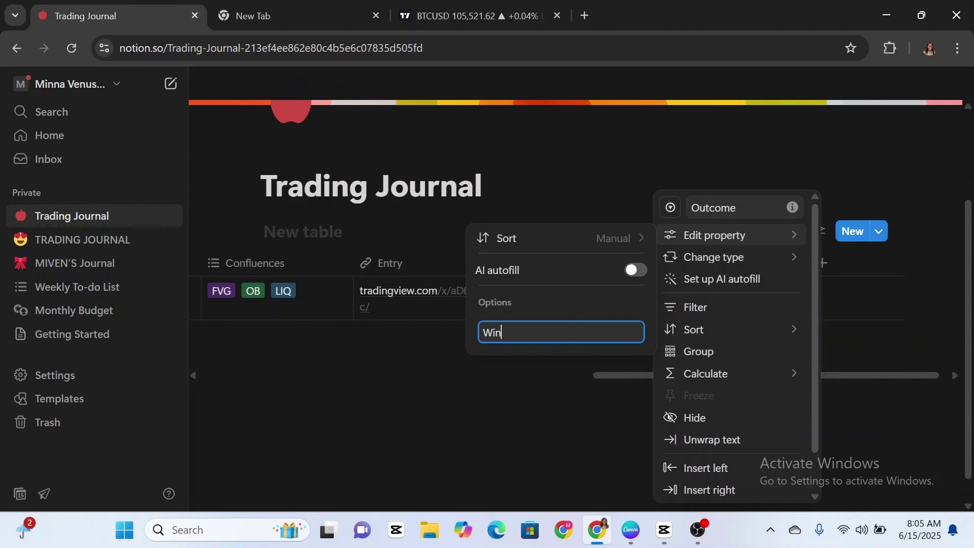
key("Return")
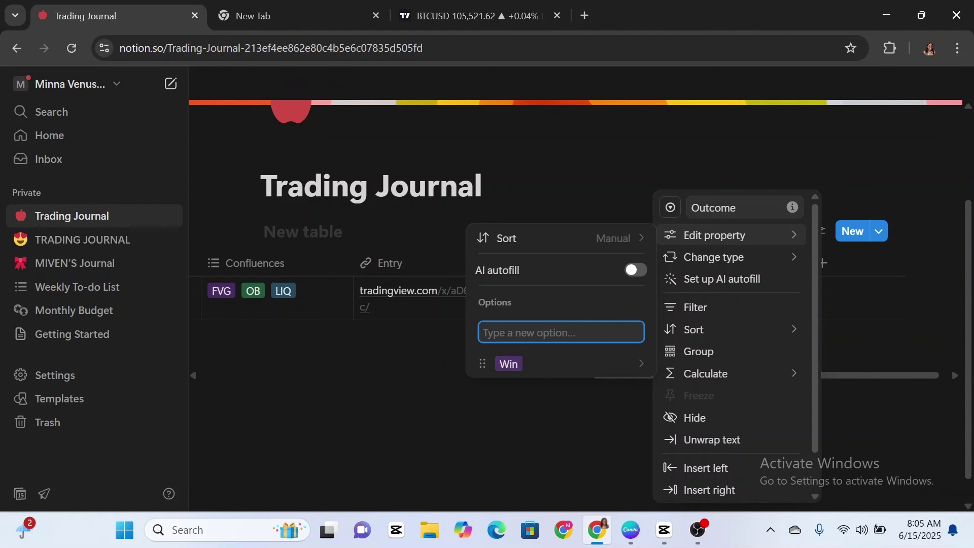
type("Loss")
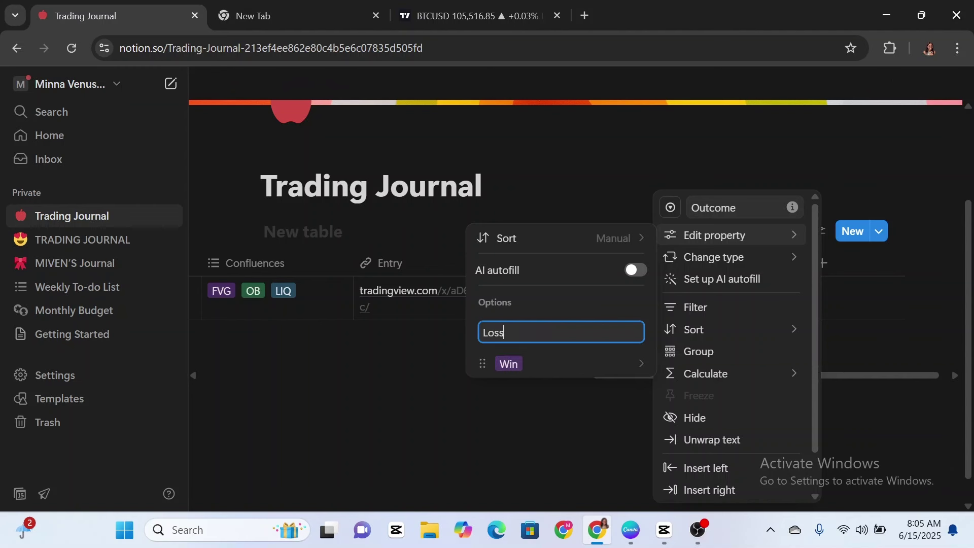
key("Return")
type("BE")
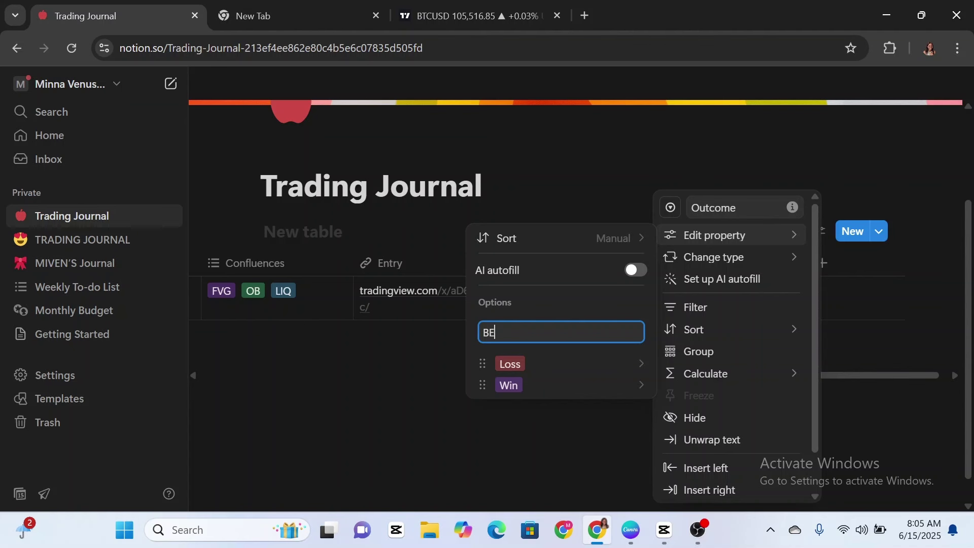
key("Return")
Set row 1's Outcome to Win
left_click(693, 298)
left_click(693, 297)
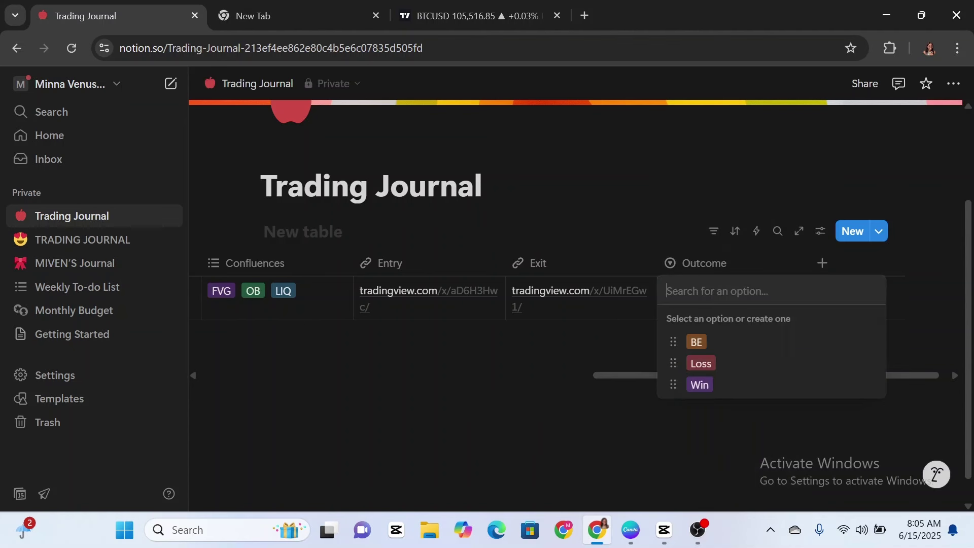
left_click(699, 385)
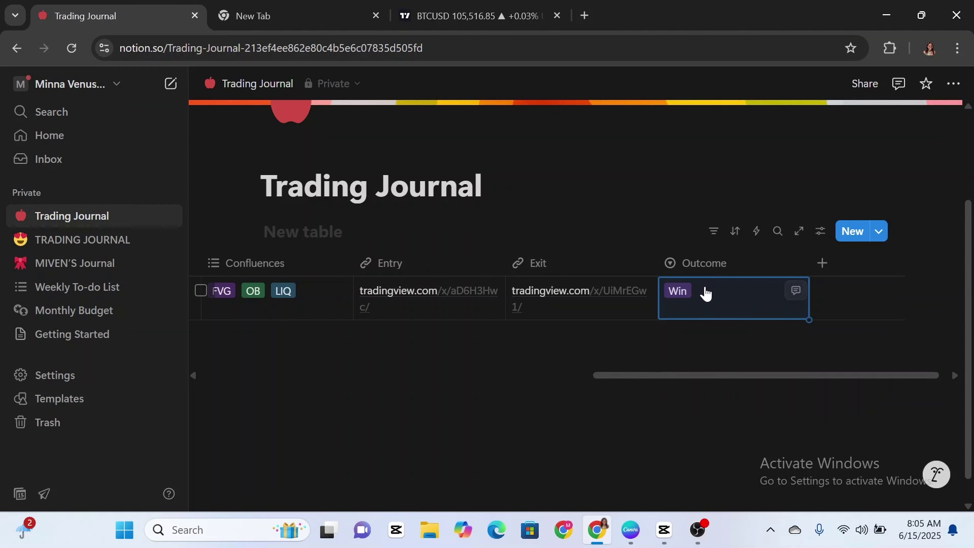
key("Escape")
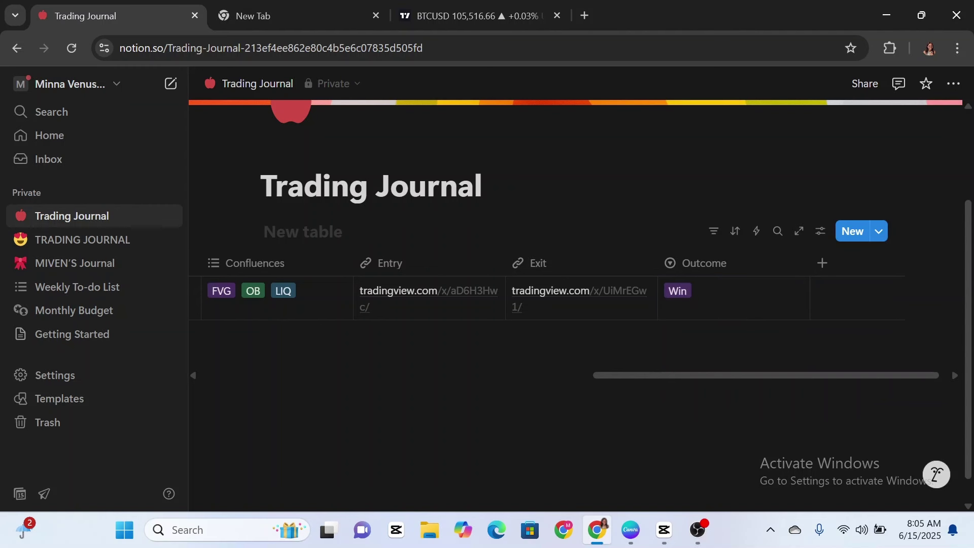
Change the colour of the Outcome property's Win option to Green
left_click(680, 294)
mouse_move(689, 393)
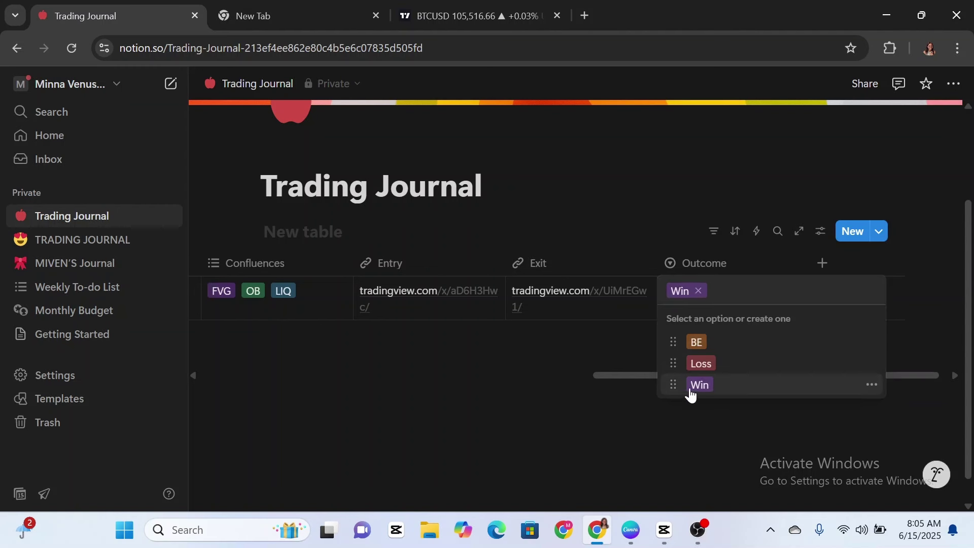
left_click(871, 387)
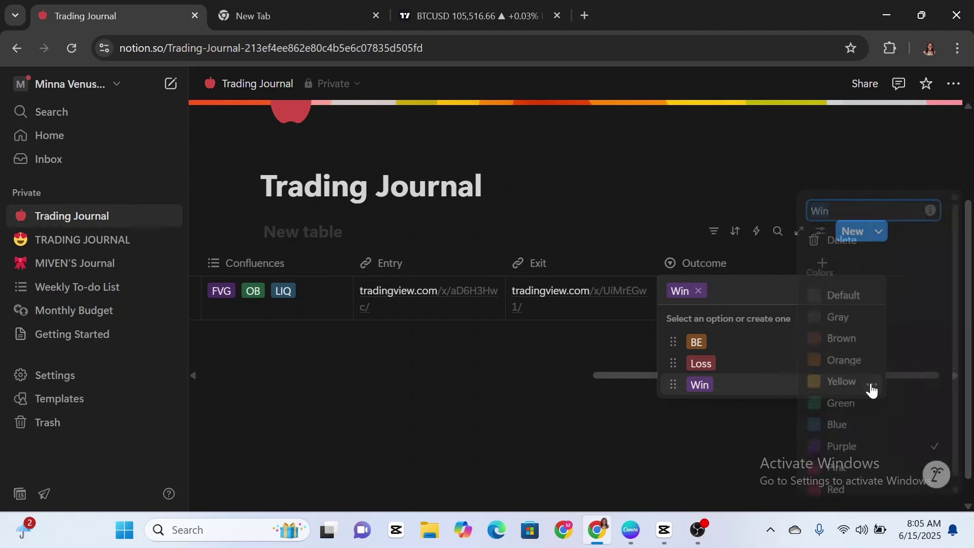
key("Escape")
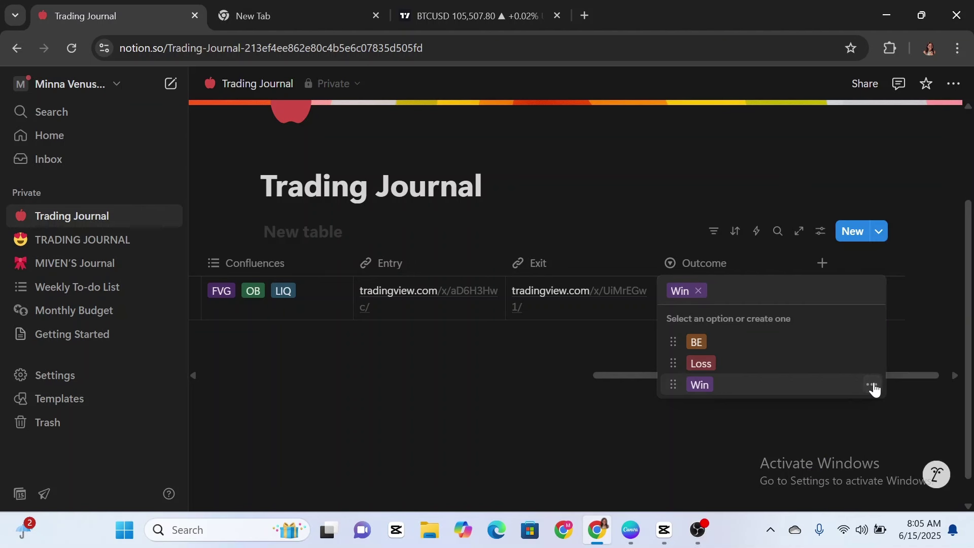
left_click(872, 386)
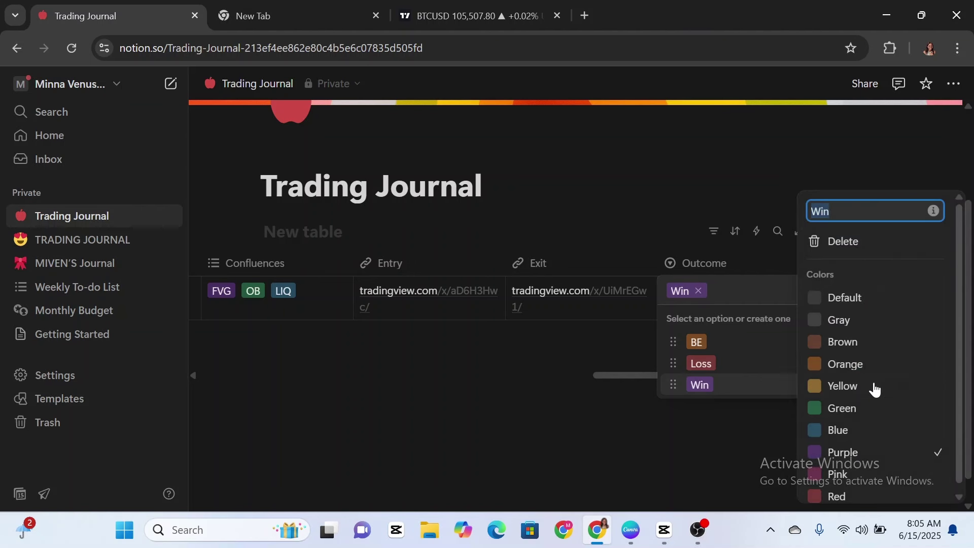
left_click(842, 413)
key("Escape")
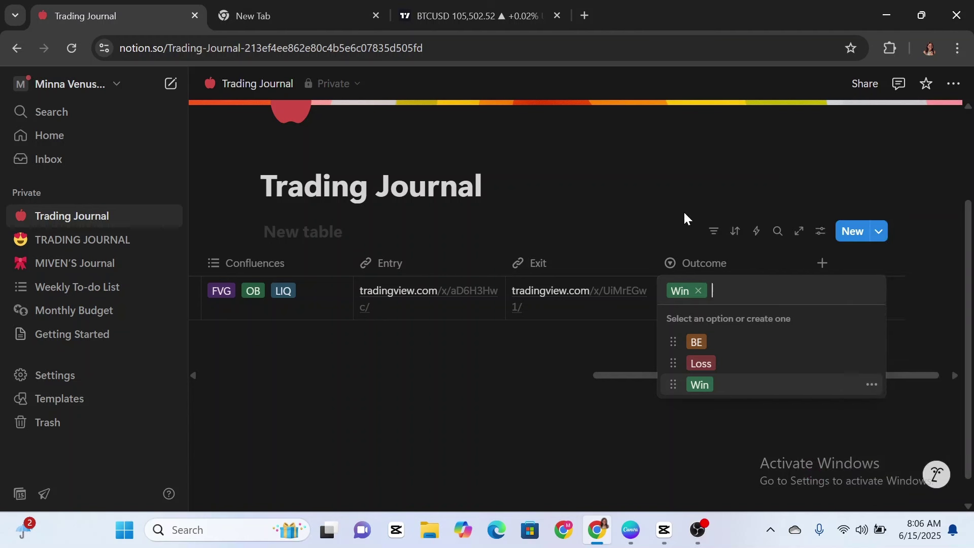
key("Escape")
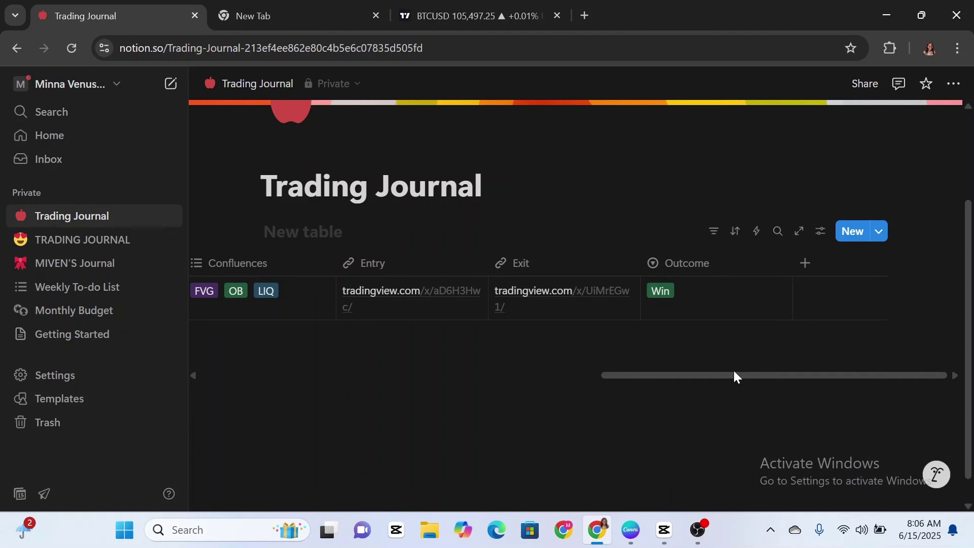
Add a Select property after Outcome and name it "RR"
left_click_drag(732, 376, 741, 376)
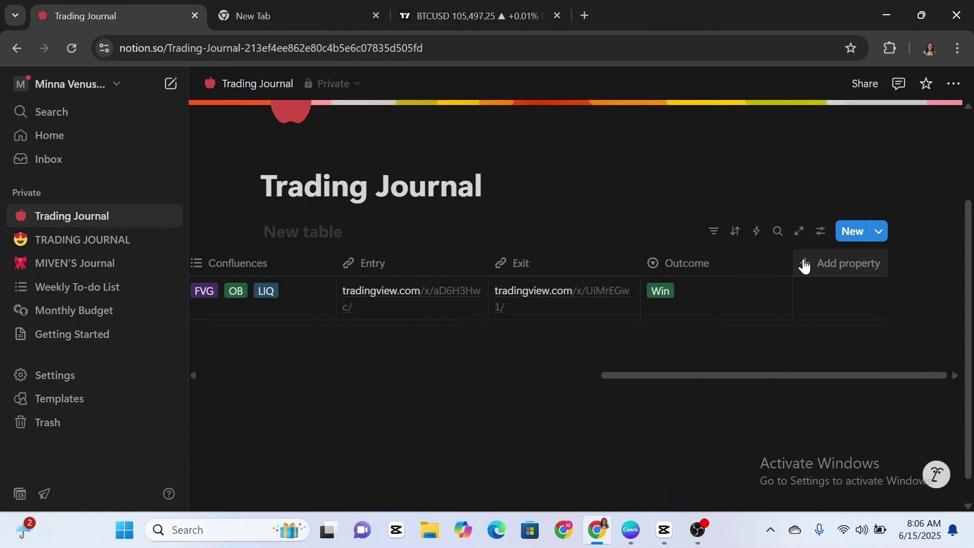
left_click(803, 266)
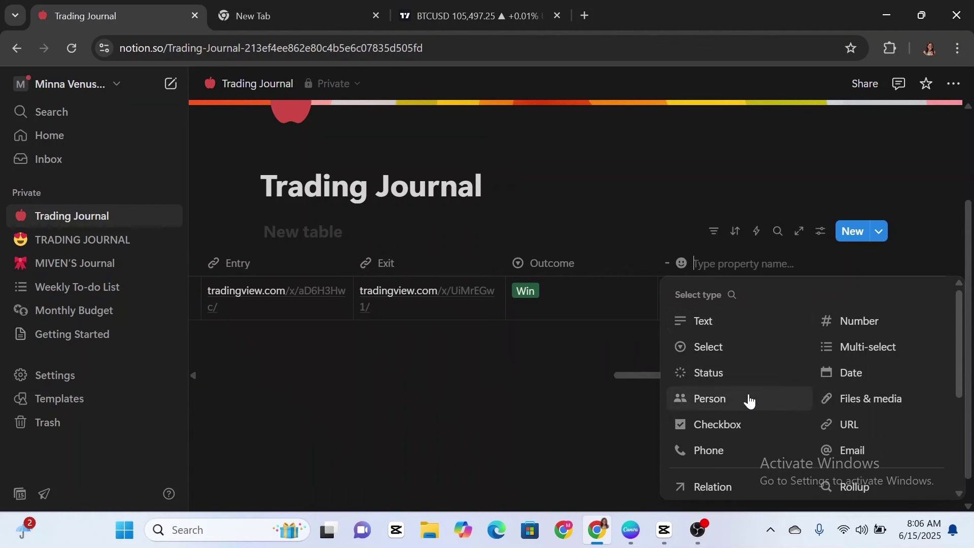
left_click(731, 346)
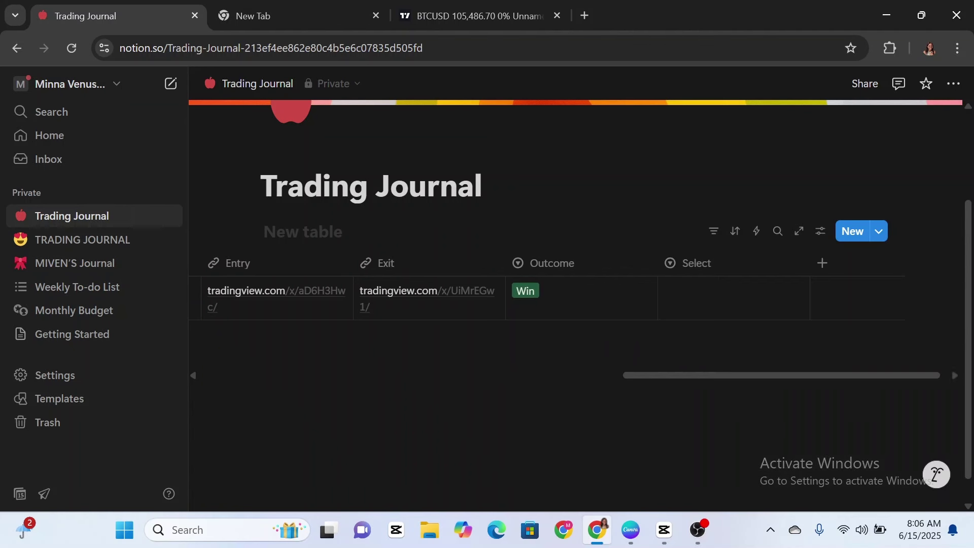
left_click(715, 261)
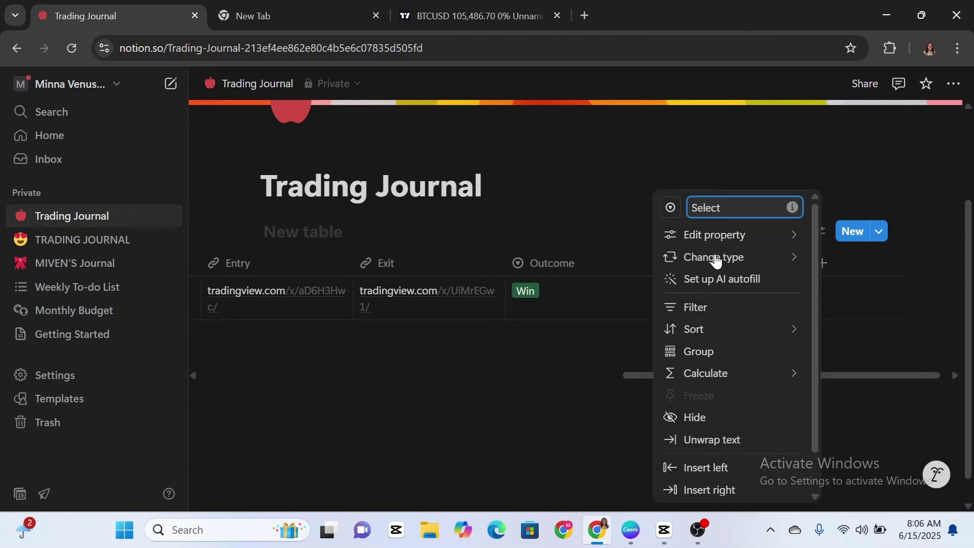
key("BackSpace")
key("BackSpace")
key("BackSpace")
key("BackSpace")
key("BackSpace")
key("BackSpace")
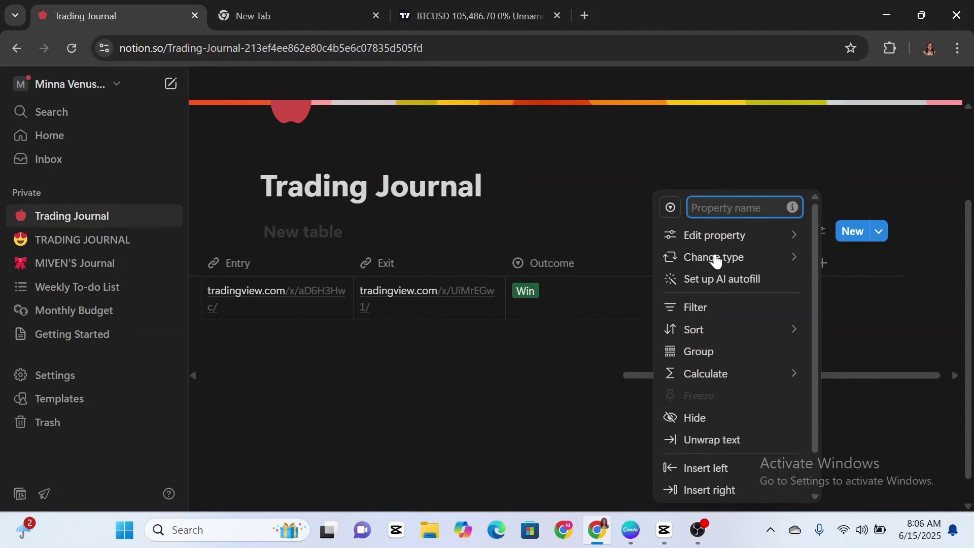
type("RR")
Add the options 1:2, 1:3 and 1:4 to the RR property
left_click(720, 234)
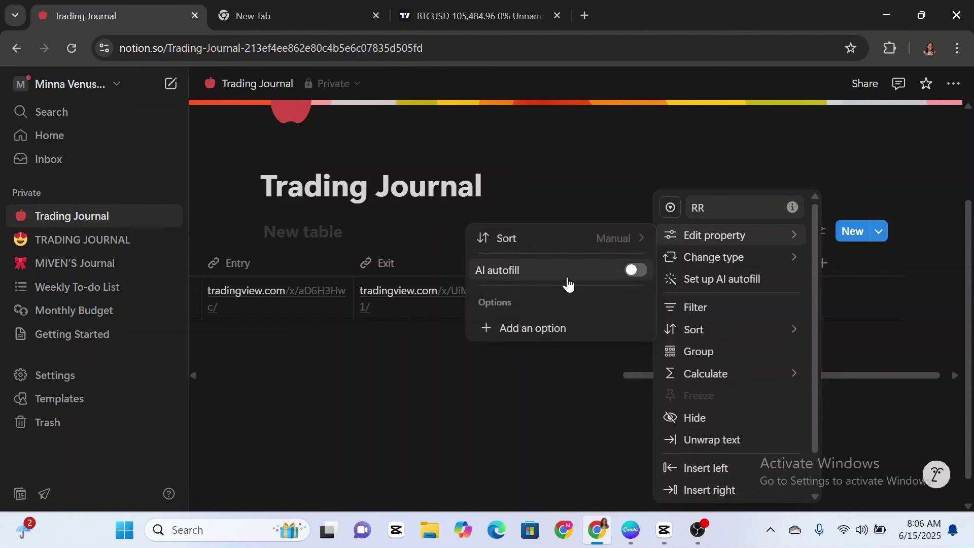
left_click(521, 329)
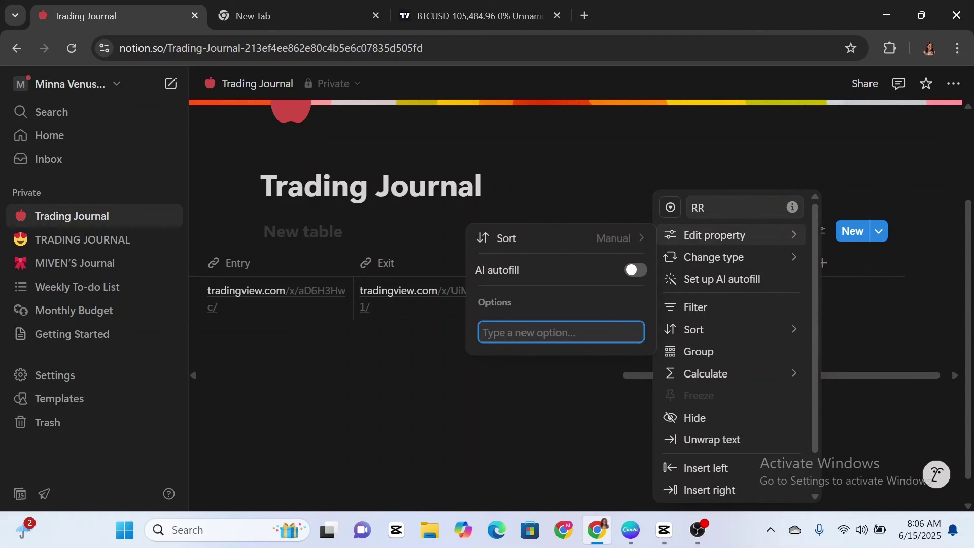
type("1")
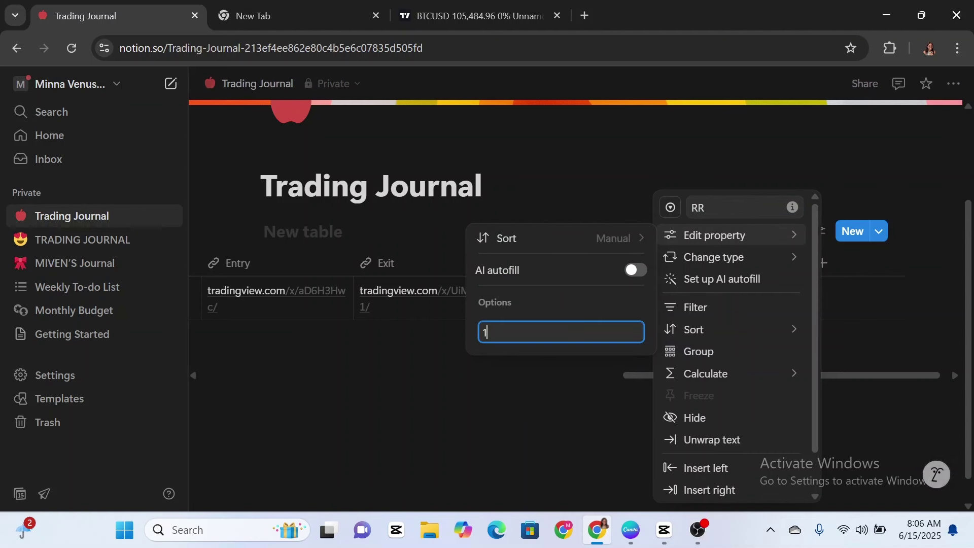
type(":2")
key("Return")
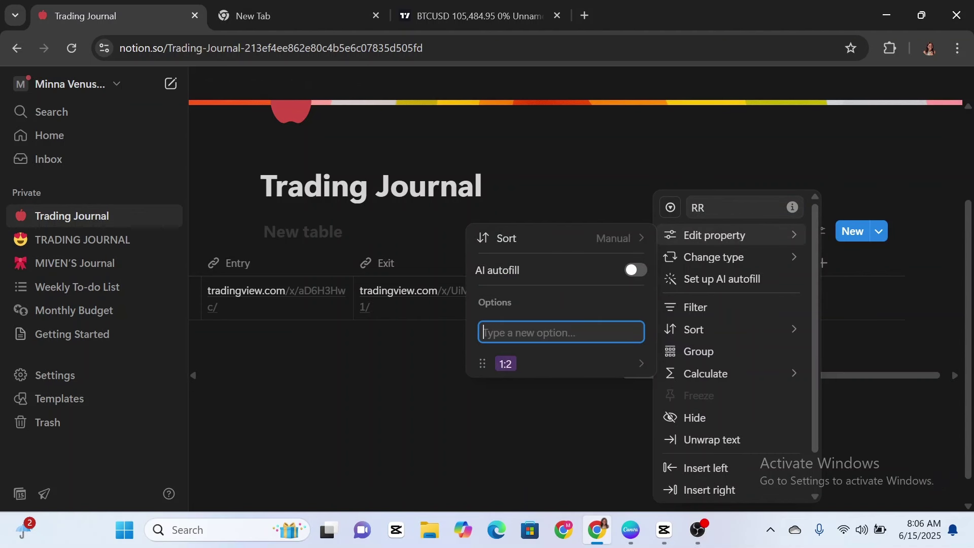
type("1:3")
key("Return")
type("1")
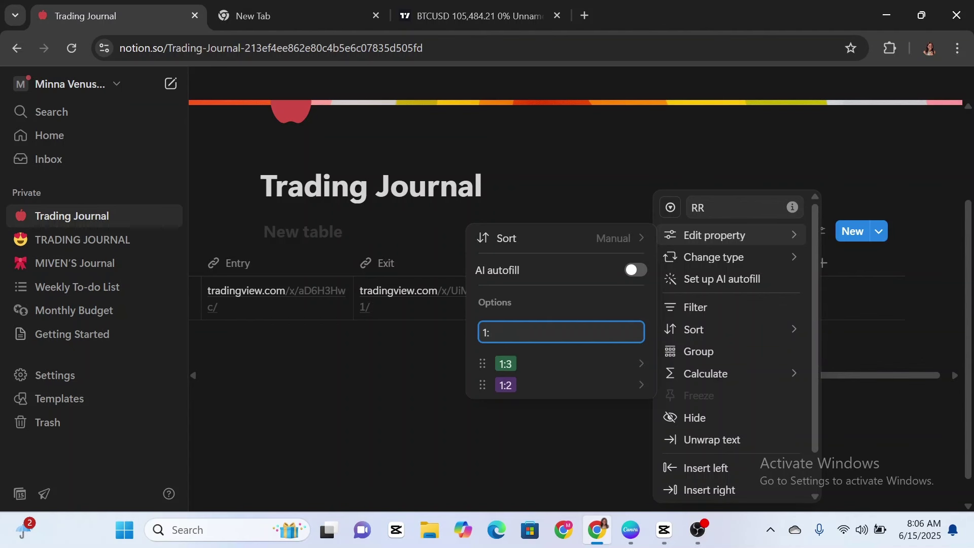
key("Return")
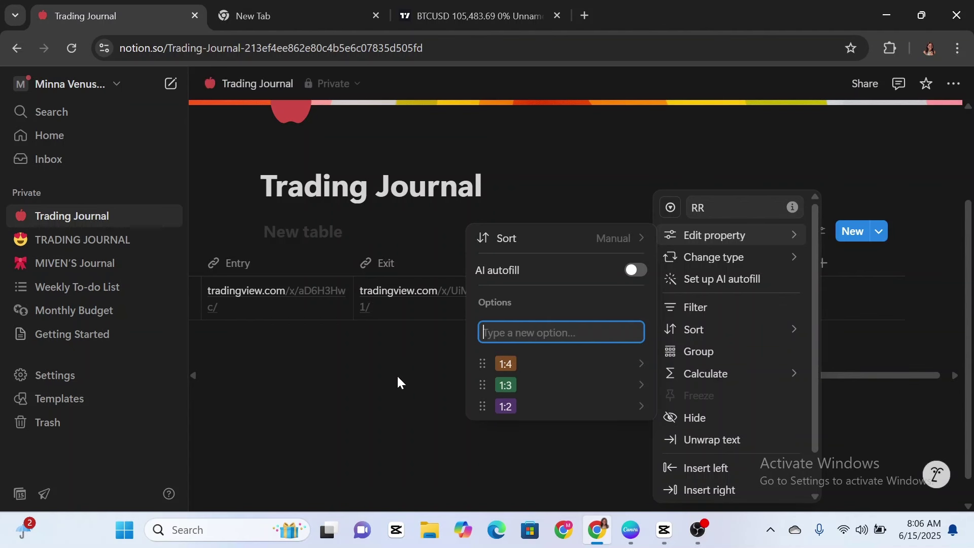
left_click(461, 387)
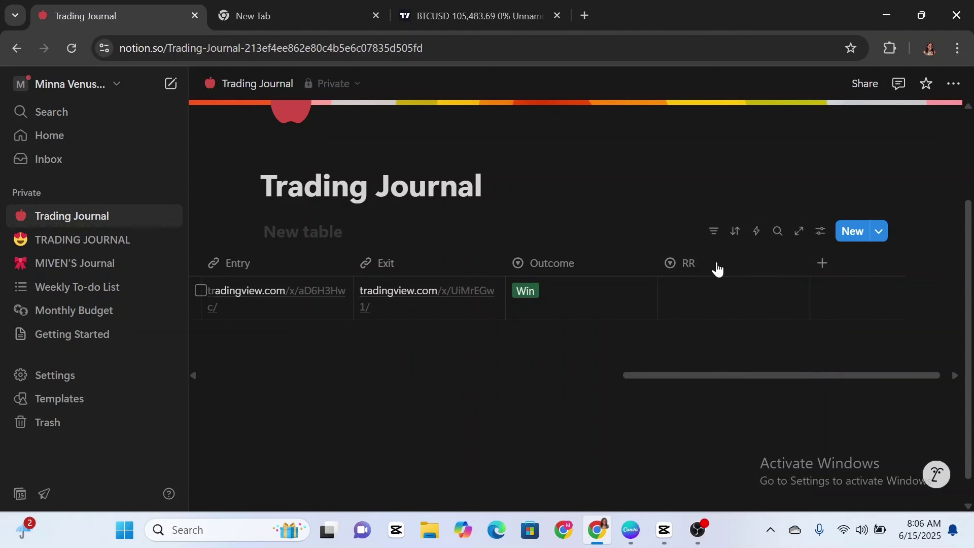
Set row 1's RR to 1:2
left_click(699, 308)
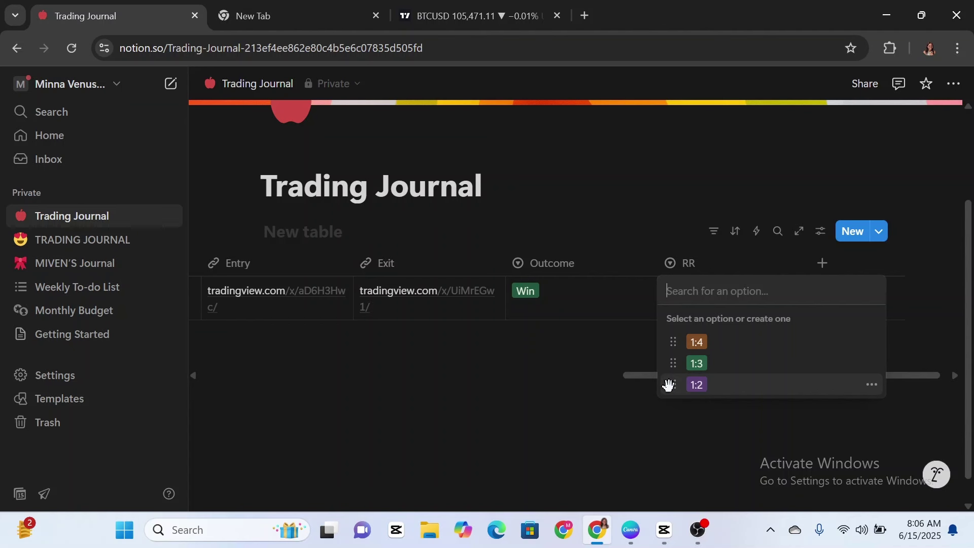
left_click(703, 390)
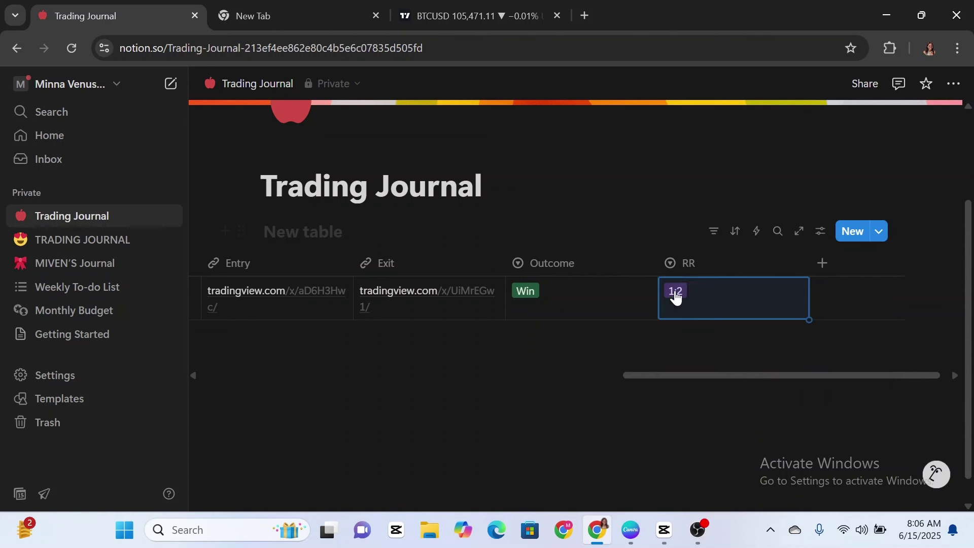
left_click(654, 393)
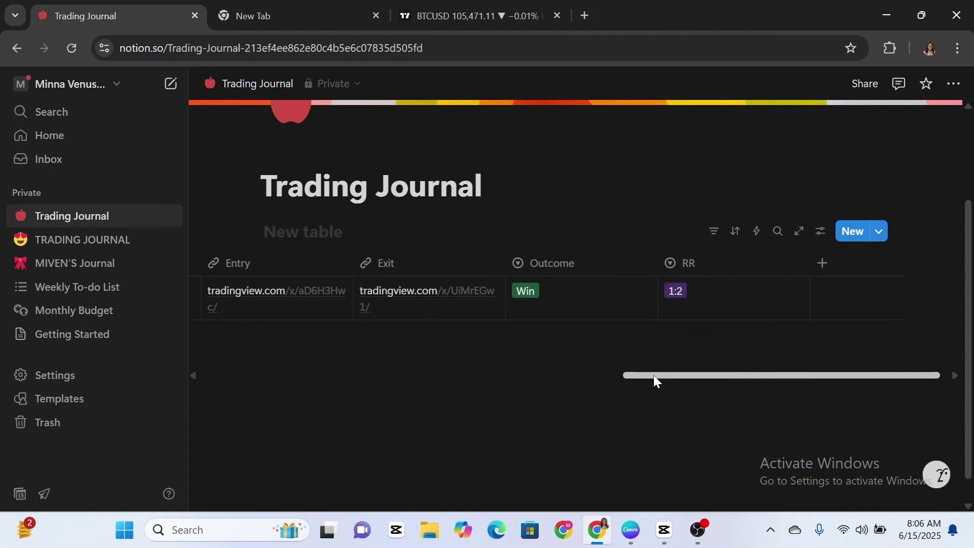
left_click_drag(654, 376, 667, 393)
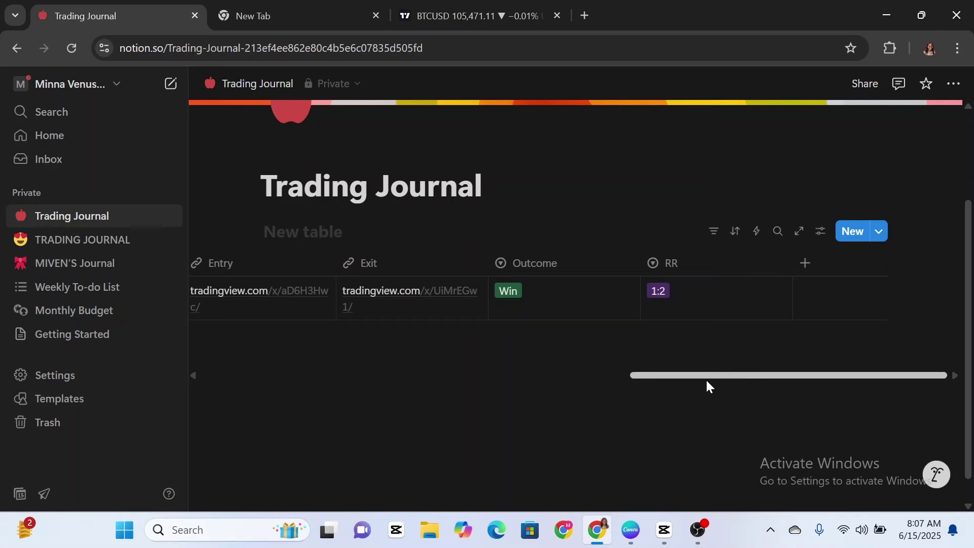
Add a new row below row 1, open it as a page and title it "2"
left_click_drag(708, 386, 262, 394)
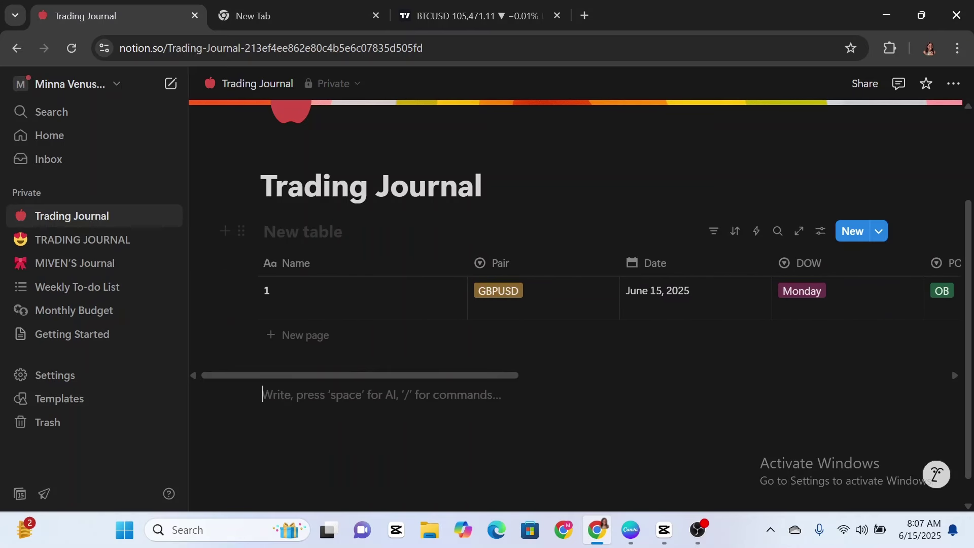
left_click(267, 340)
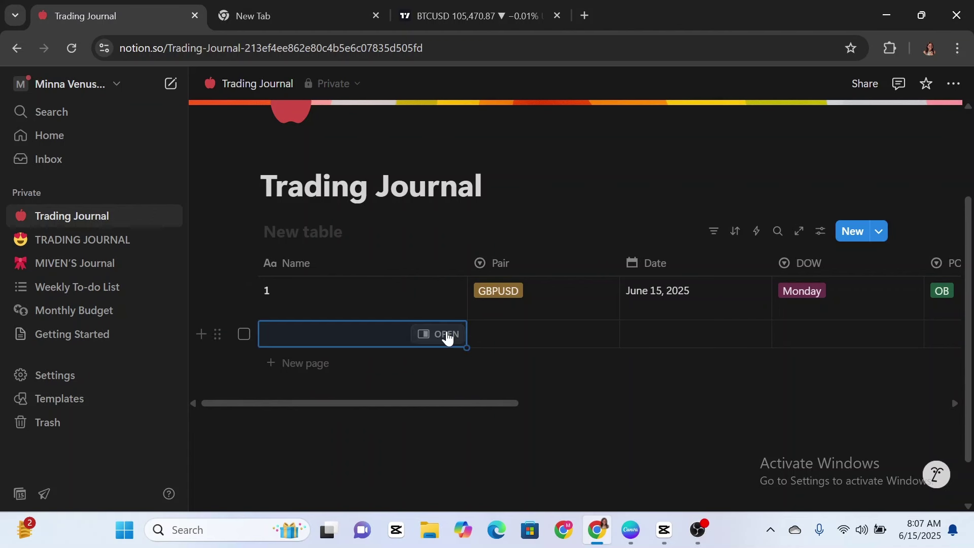
left_click(446, 335)
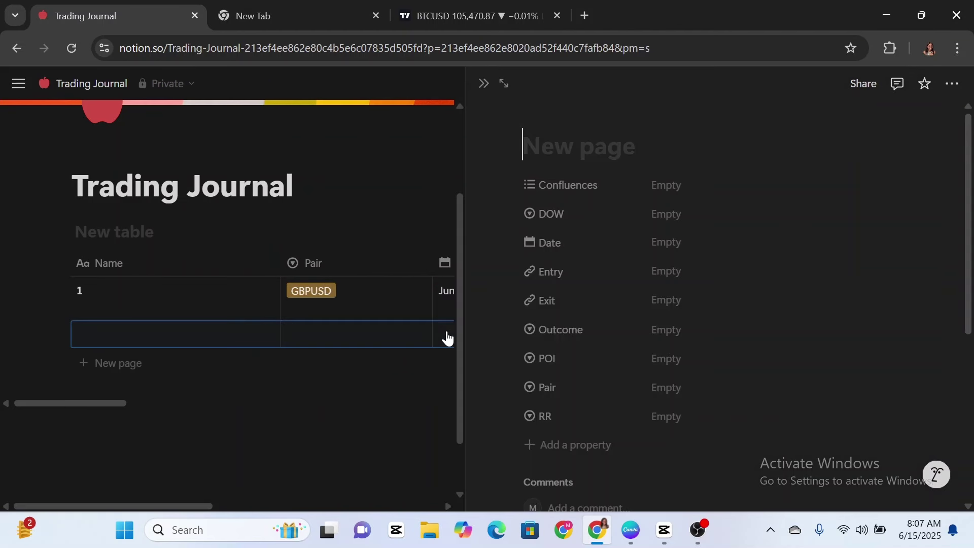
left_click(445, 337)
key("Escape")
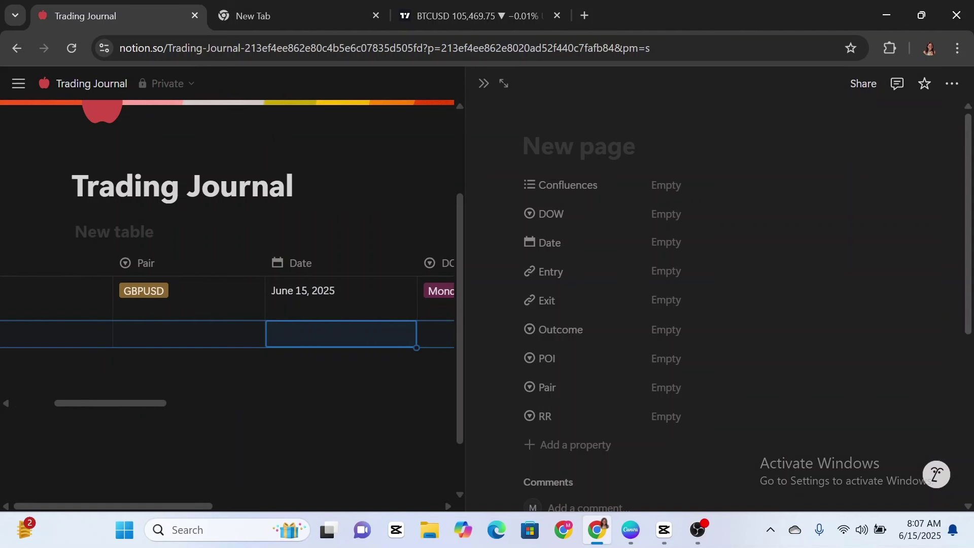
left_click(523, 146)
type("2")
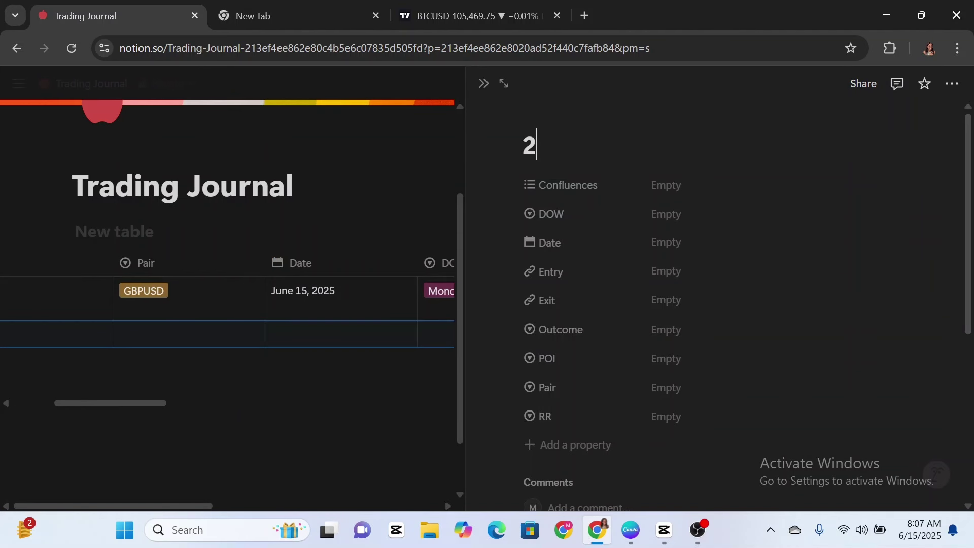
Set entry 2's Confluences to FVG, OB and LIQ
left_click(668, 185)
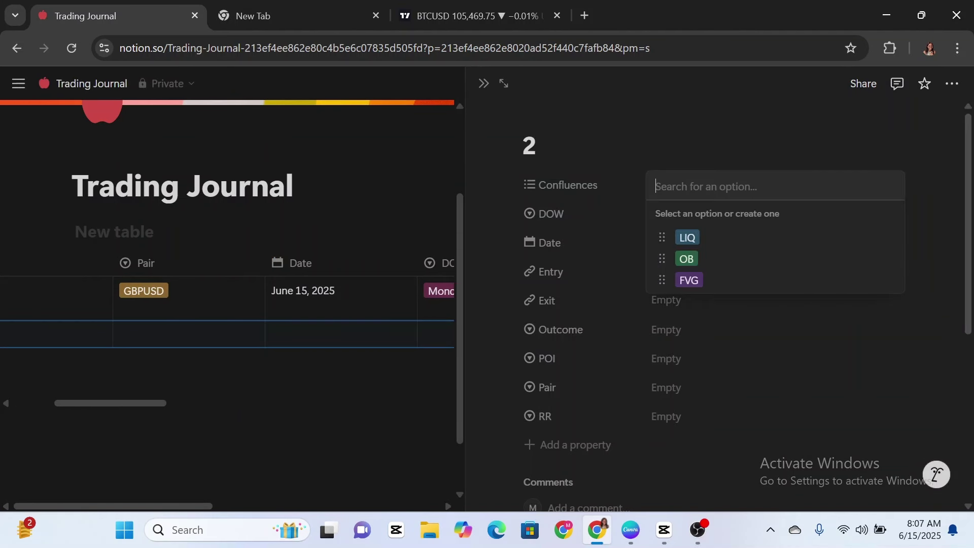
left_click(694, 281)
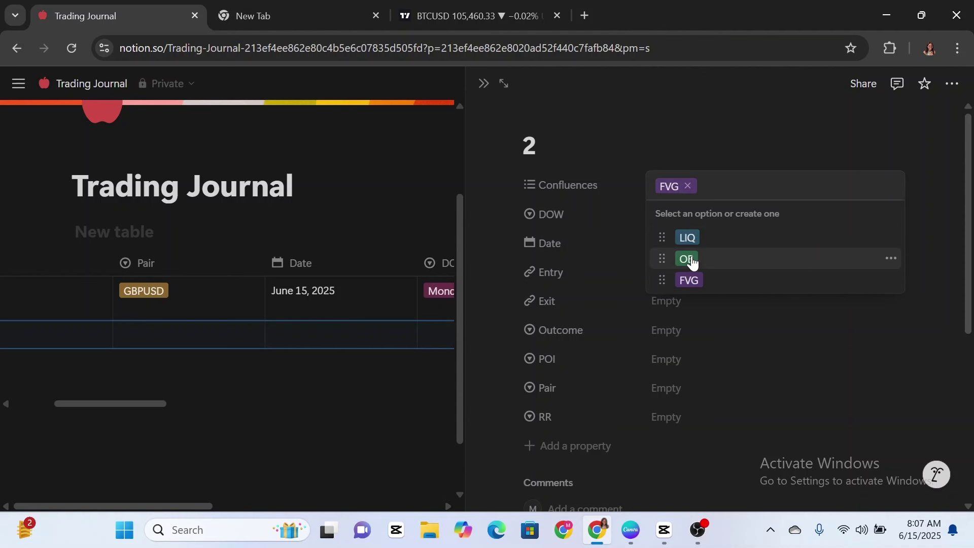
left_click(692, 261)
left_click(687, 239)
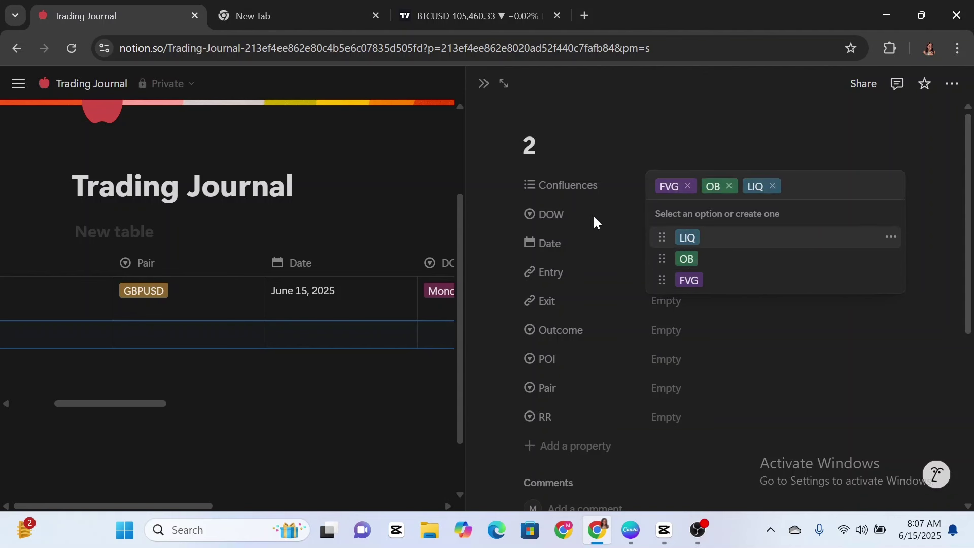
left_click(593, 219)
Set entry 2's DOW to Tuesday
left_click(695, 214)
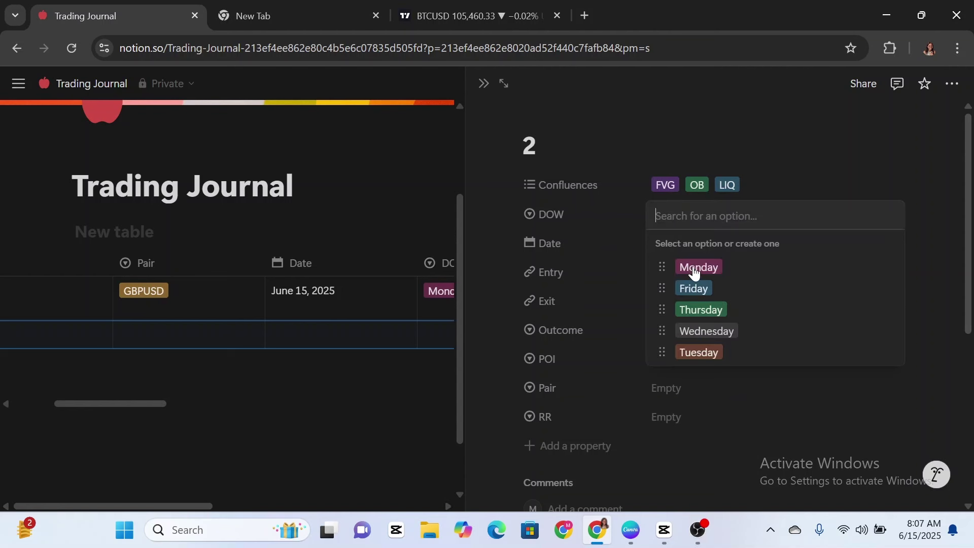
left_click(700, 268)
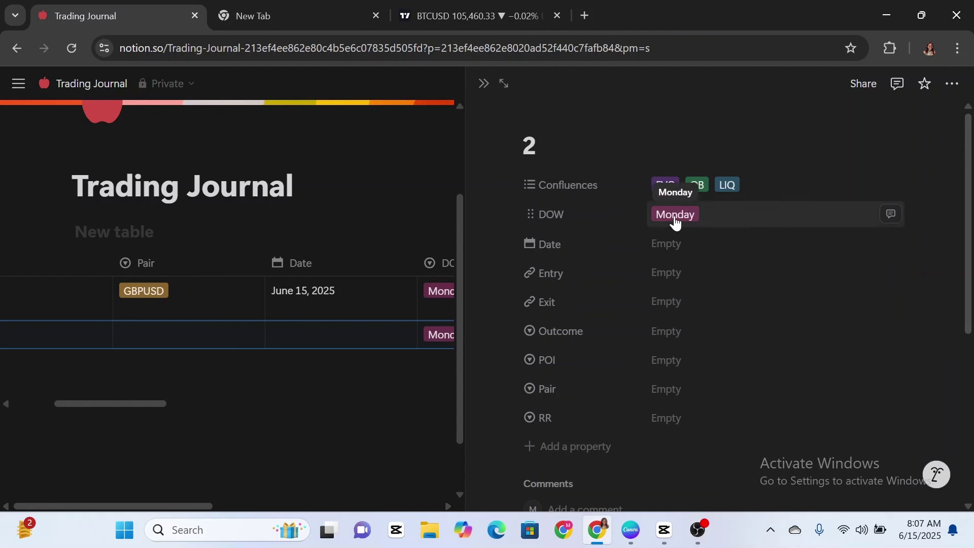
left_click(675, 217)
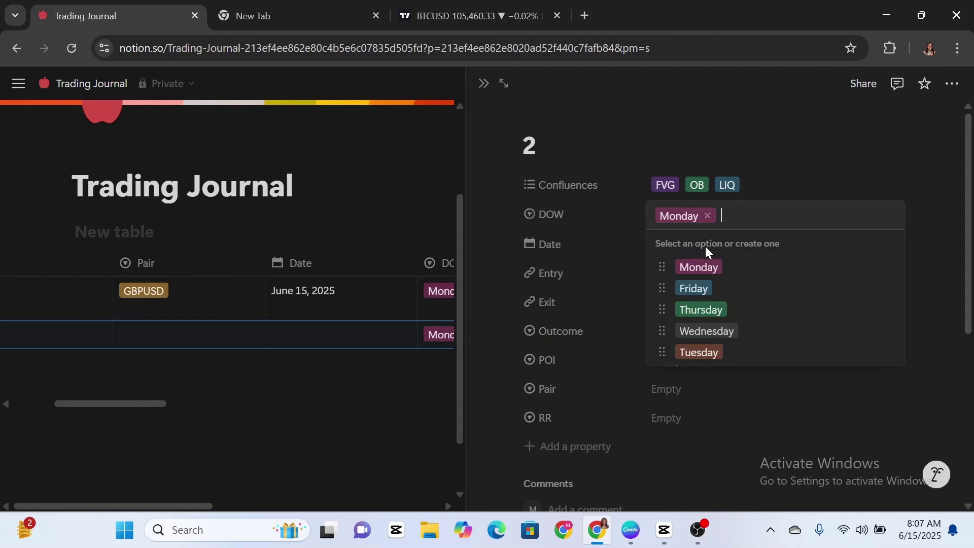
left_click(688, 355)
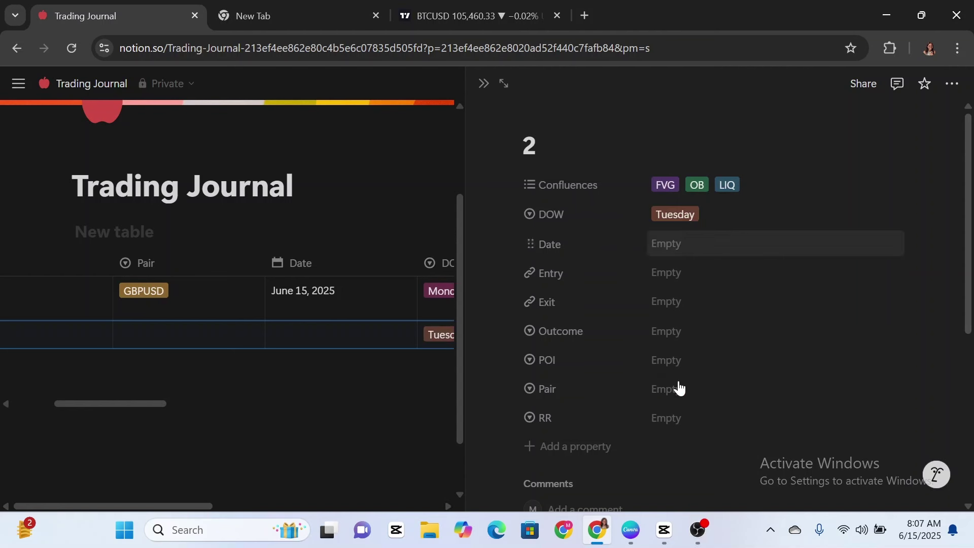
Set entry 2's Date to June 16, 2025 and move the Confluences property below RR
left_click(669, 257)
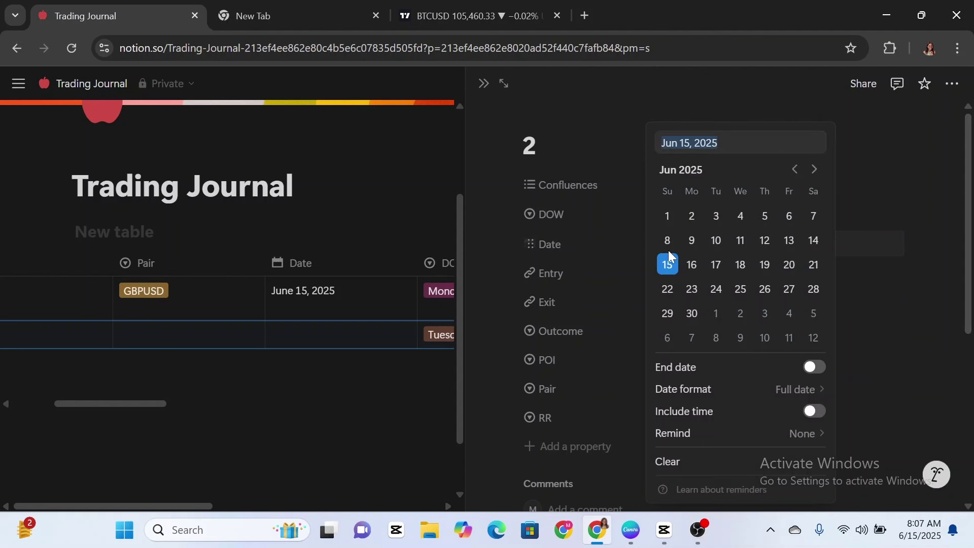
left_click(694, 267)
left_click(629, 229)
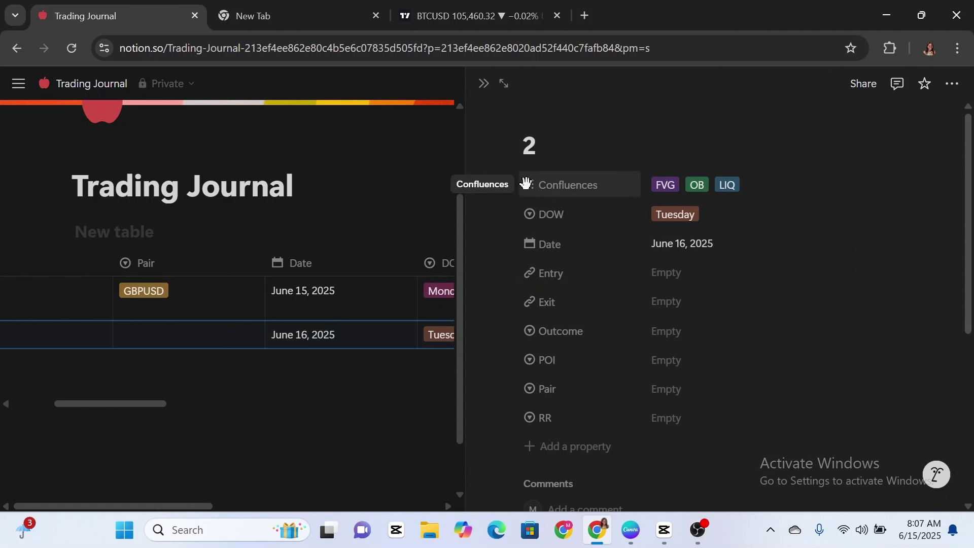
left_click_drag(526, 183, 522, 421)
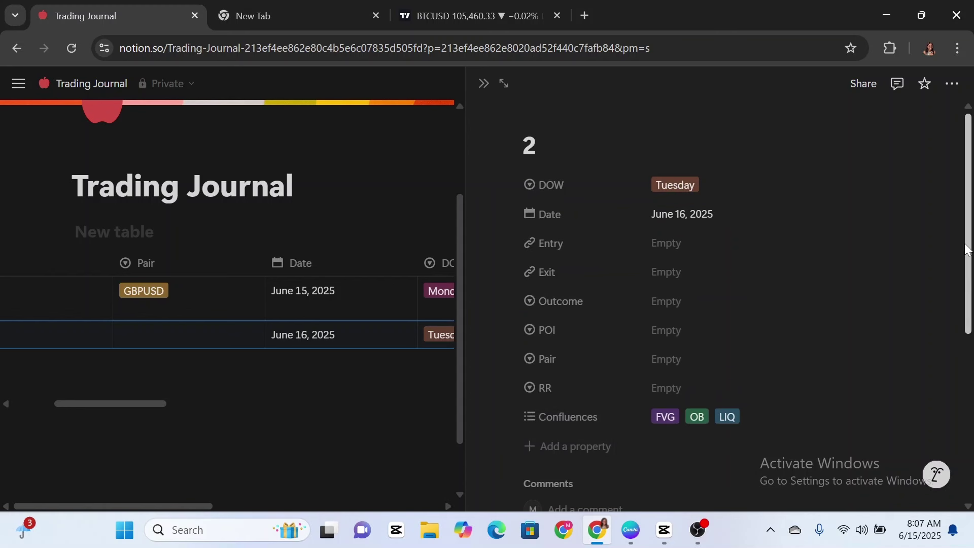
Switch to the BTCUSD chart in TradingView and copy a snapshot of it as an image
scroll(969, 248, "down", 5)
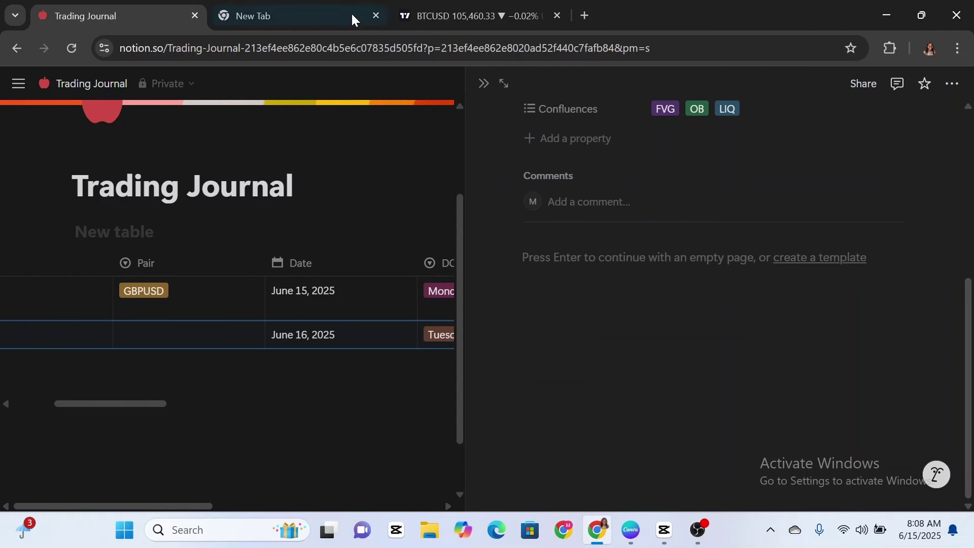
left_click(443, 15)
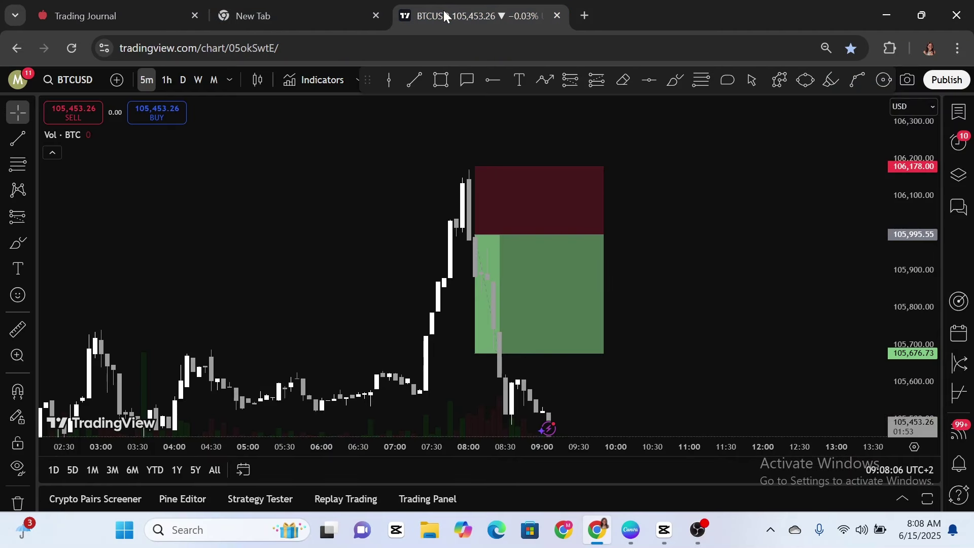
left_click(908, 83)
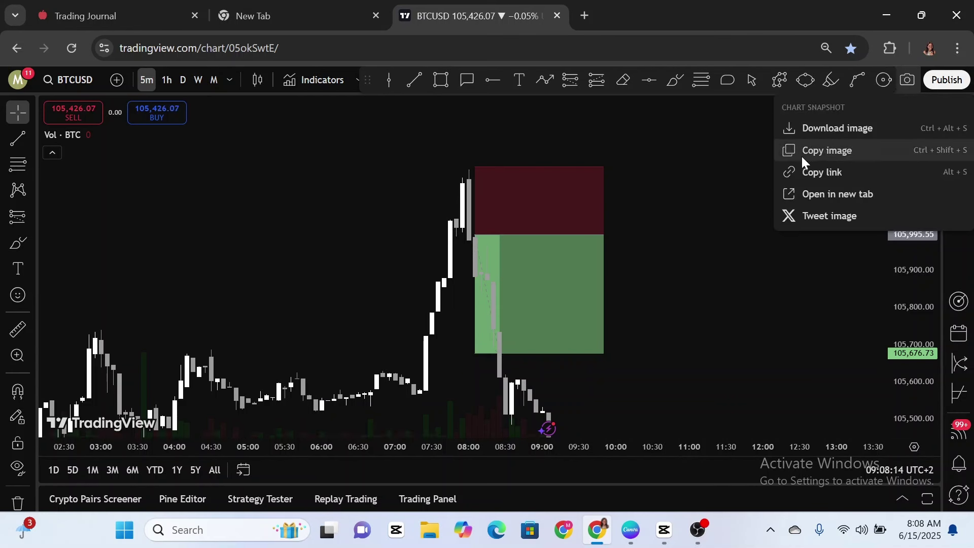
left_click(869, 148)
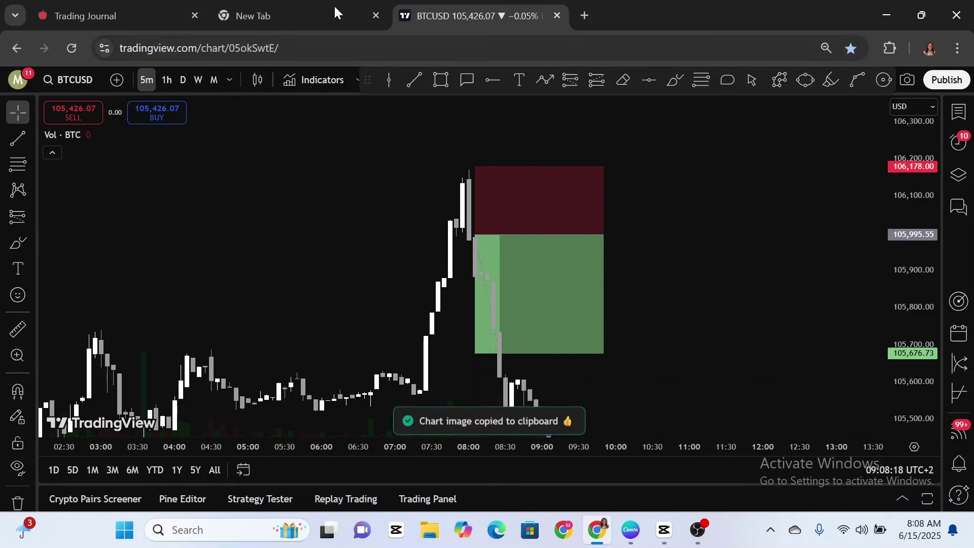
Switch back to the Trading Journal in Notion, paste the copied chart snapshot into entry 2's page body and close the entry
left_click(112, 7)
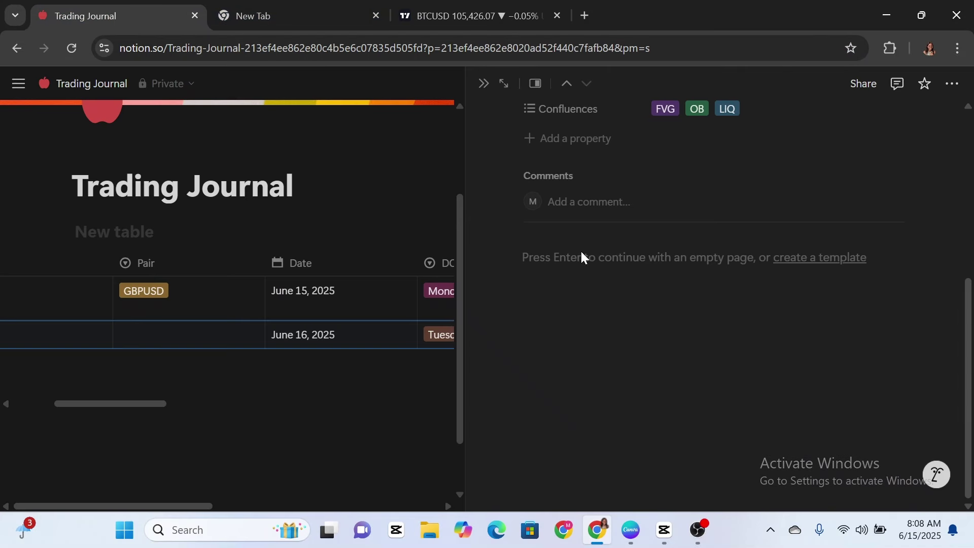
key("ctrl+v")
key("Return")
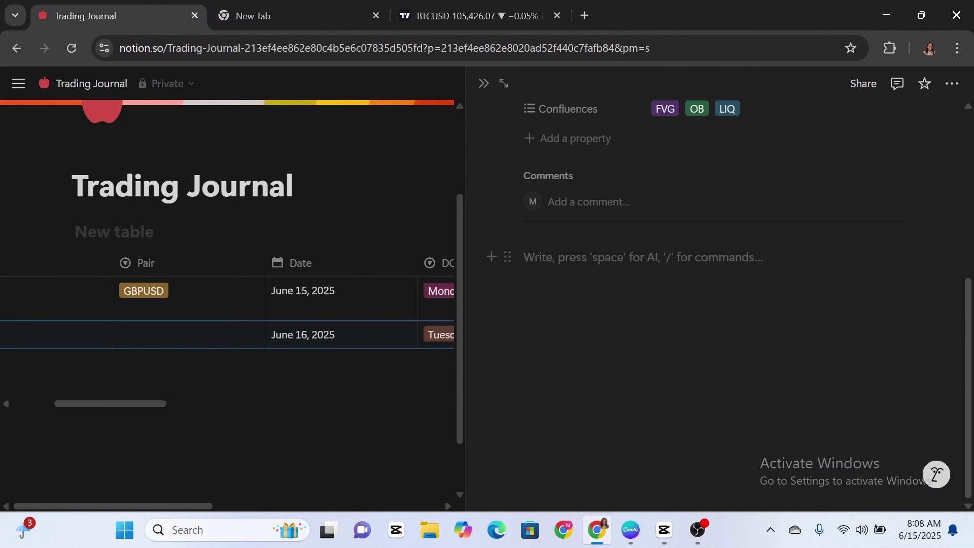
key("ctrl+v")
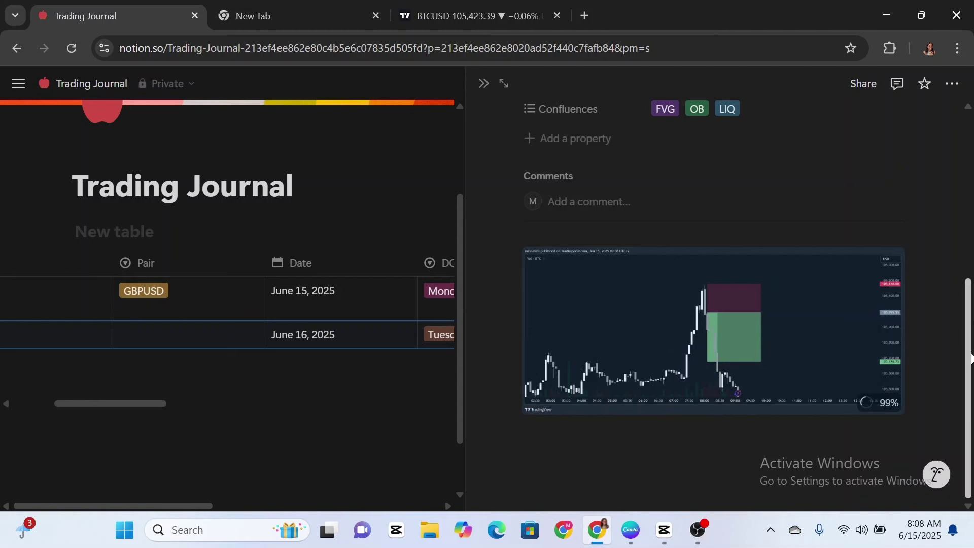
scroll(970, 350, "up", 1)
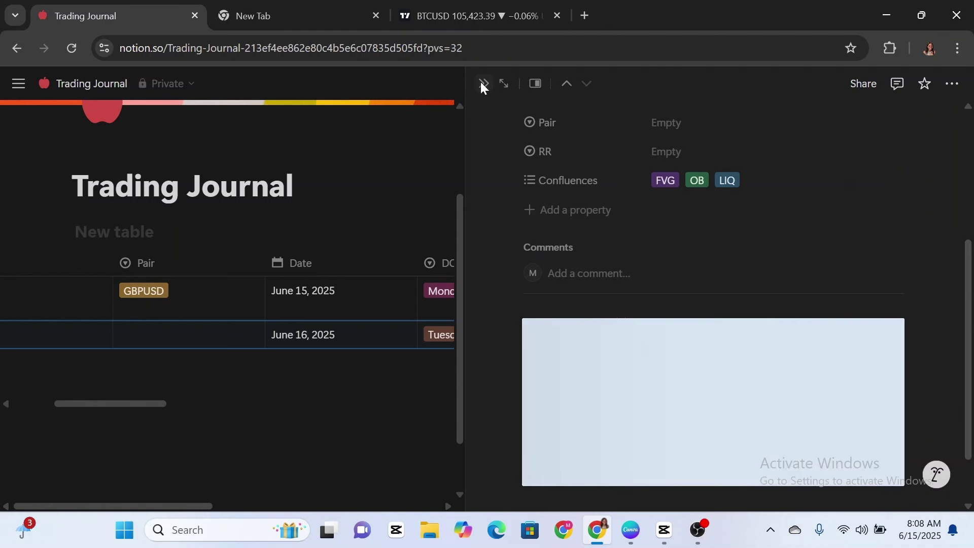
left_click(482, 86)
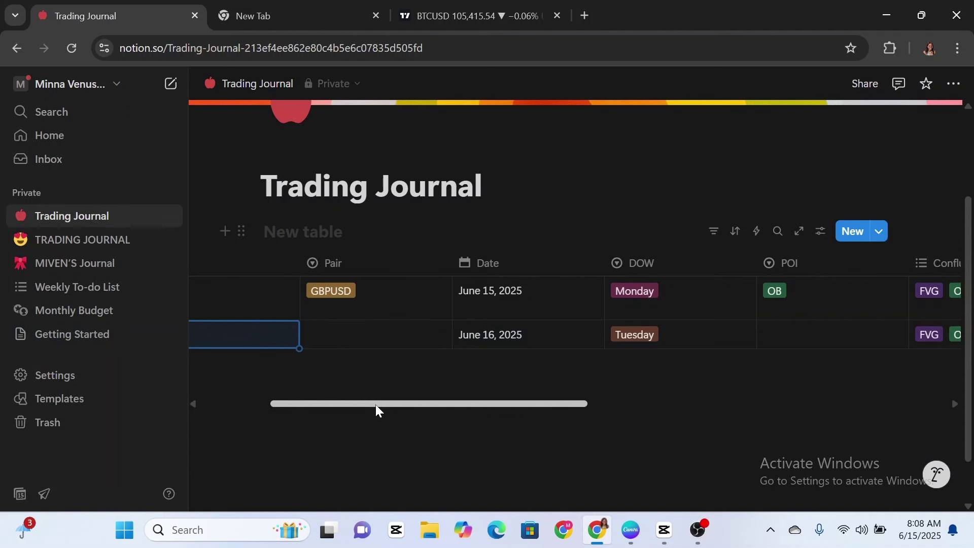
left_click_drag(375, 404, 263, 420)
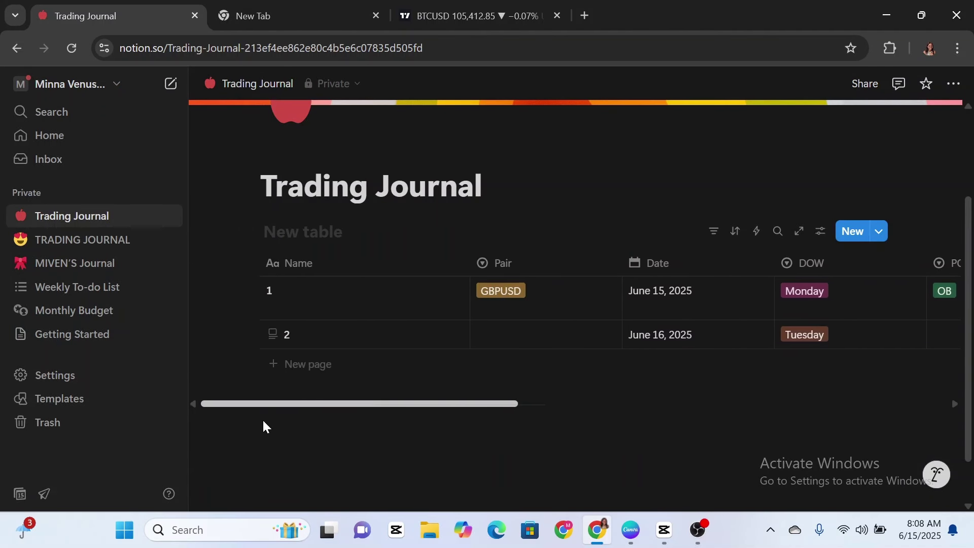